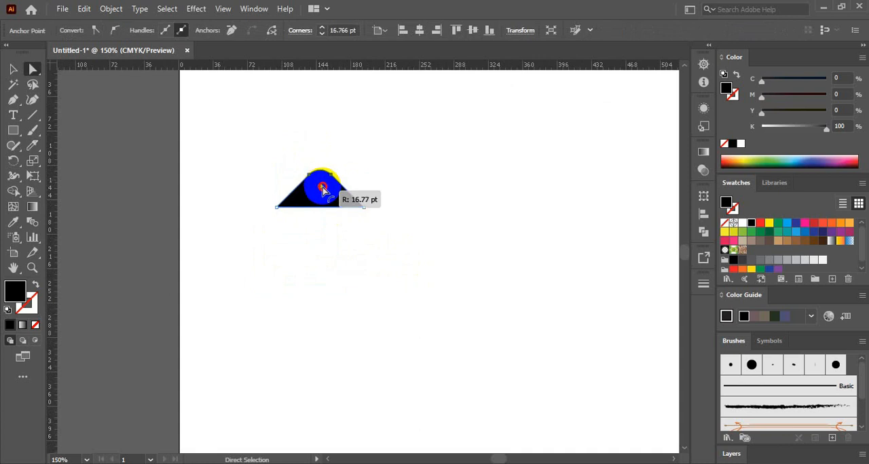
Step: Select the black rounded triangle and move it slightly up and to the left
click(14, 69)
click(320, 214)
drag(313, 194, 305, 183)
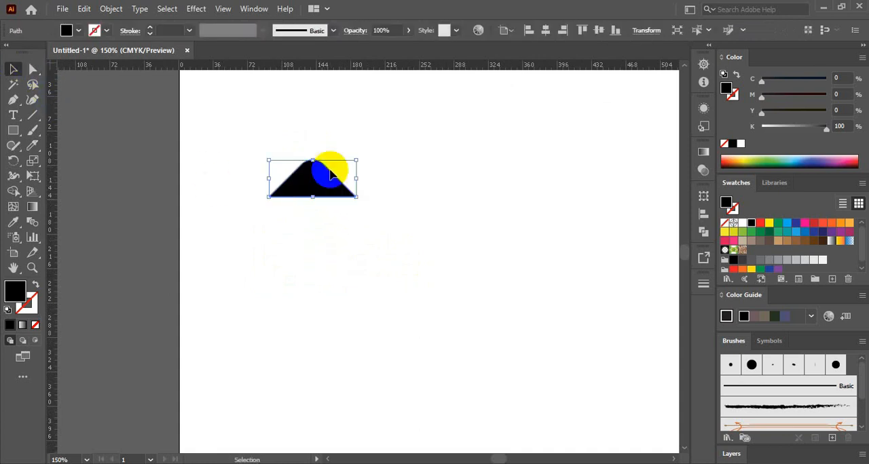
Step: Add a Transform effect to the triangle with 11 copies and a 45° rotation
click(199, 9)
mouse_move(254, 113)
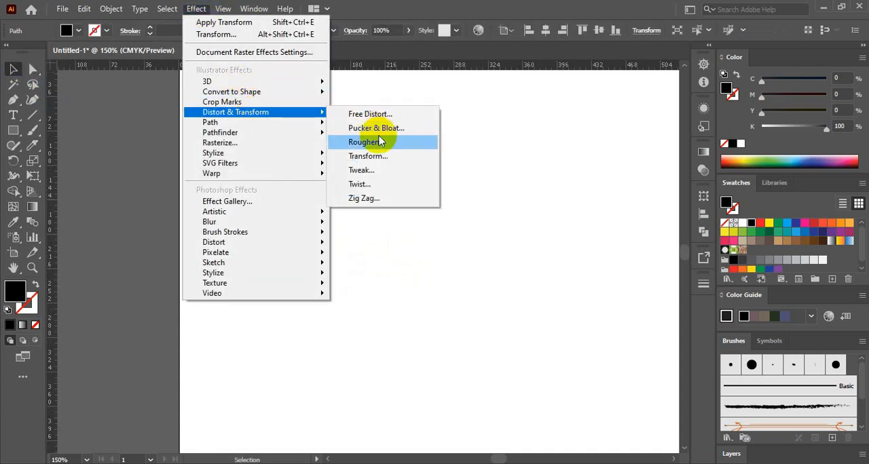
click(382, 156)
click(676, 346)
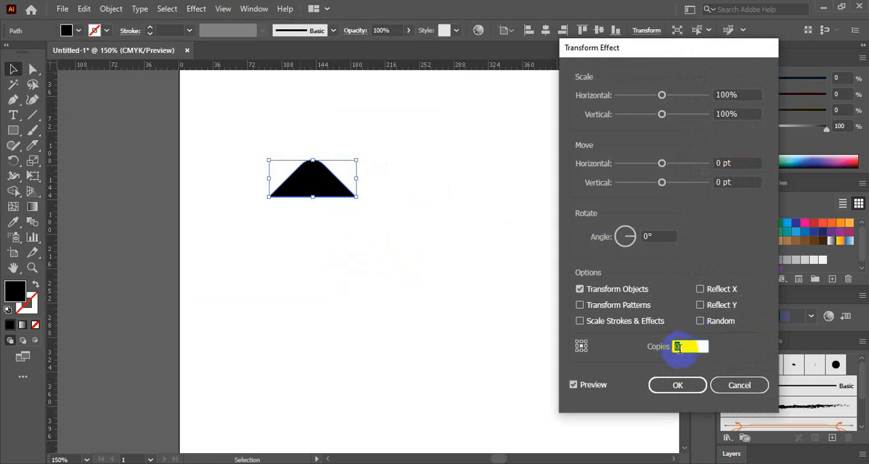
click(654, 236)
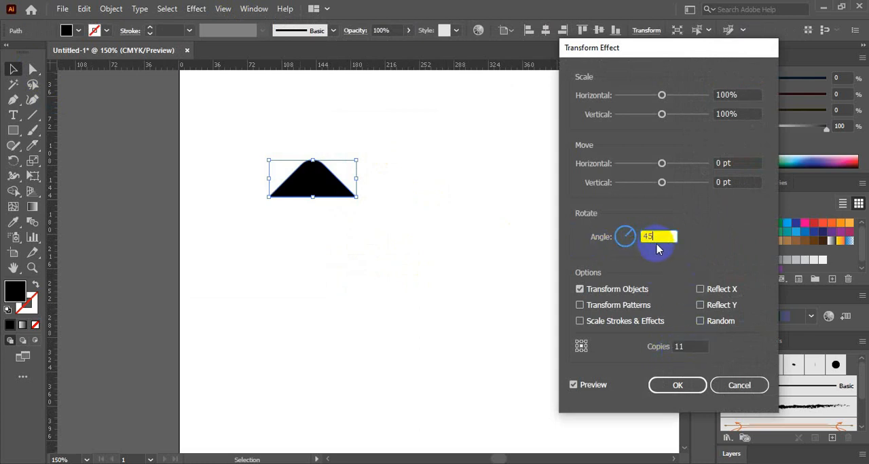
Step: Set the Transform effect's horizontal move to -57 pt and apply it
click(706, 163)
key(Up)
key(Up)
key(Up)
key(Up)
key(Up)
key(Up)
key(Up)
key(Up)
key(Up)
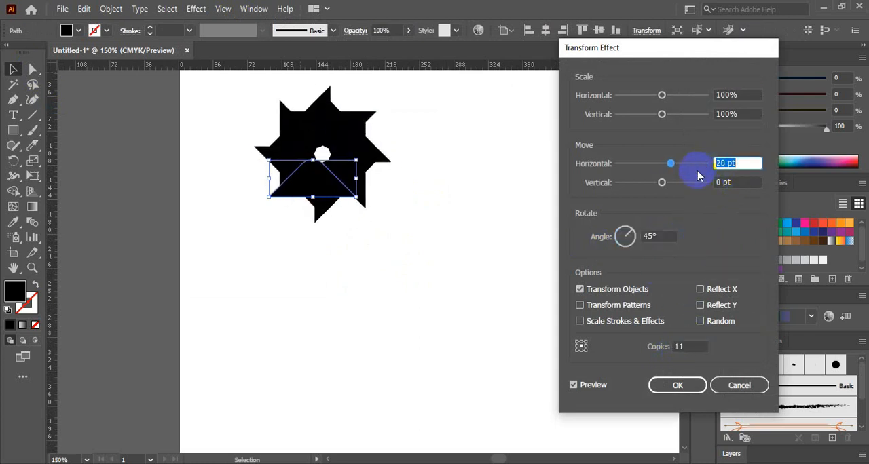
key(shift+Down)
key(shift+Down)
key(shift+Down)
key(shift+Down)
key(shift+Down)
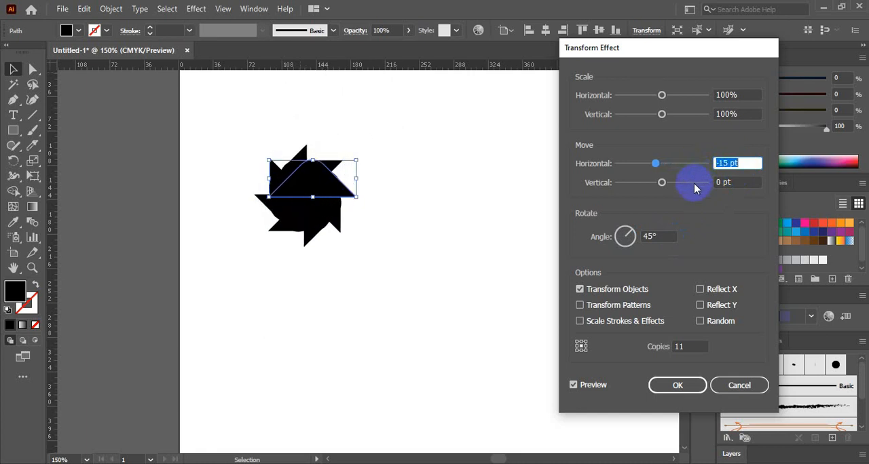
key(shift+Down)
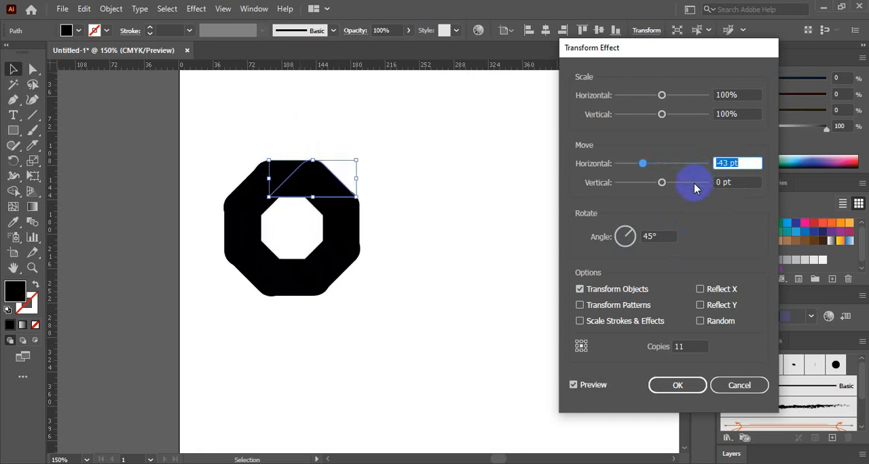
key(Down)
key(Down)
key(Down)
key(Down)
key(Down)
key(Down)
key(Down)
key(Down)
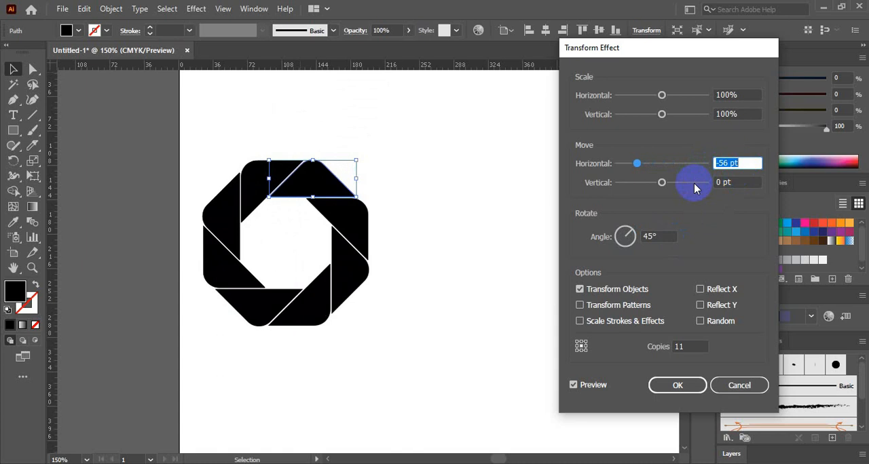
key(Up)
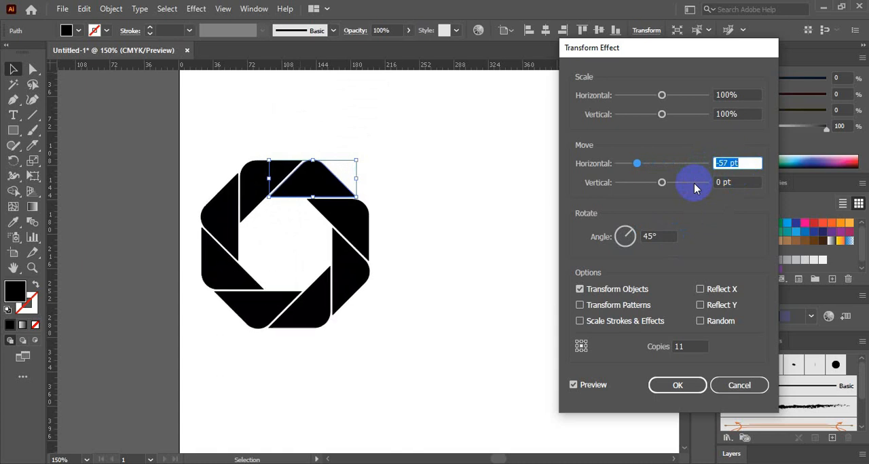
key(Return)
Step: Reposition the octagonal ring in the upper-left area of the artboard and deselect it
drag(318, 180, 331, 137)
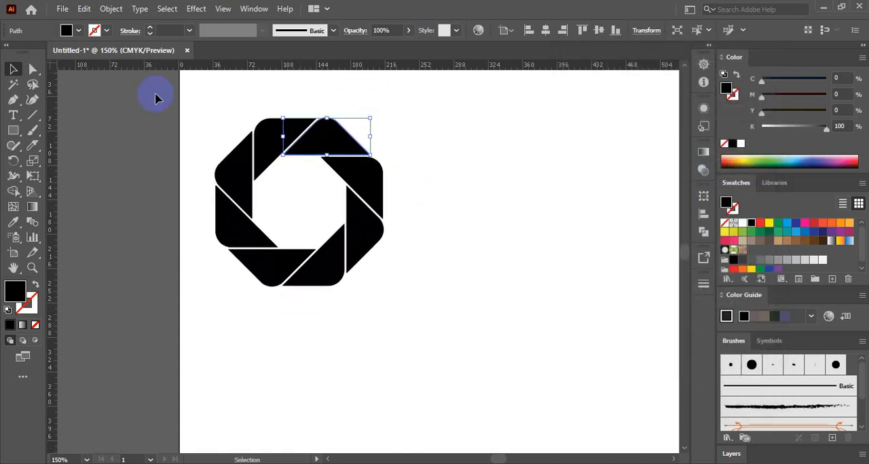
click(457, 229)
key(space)
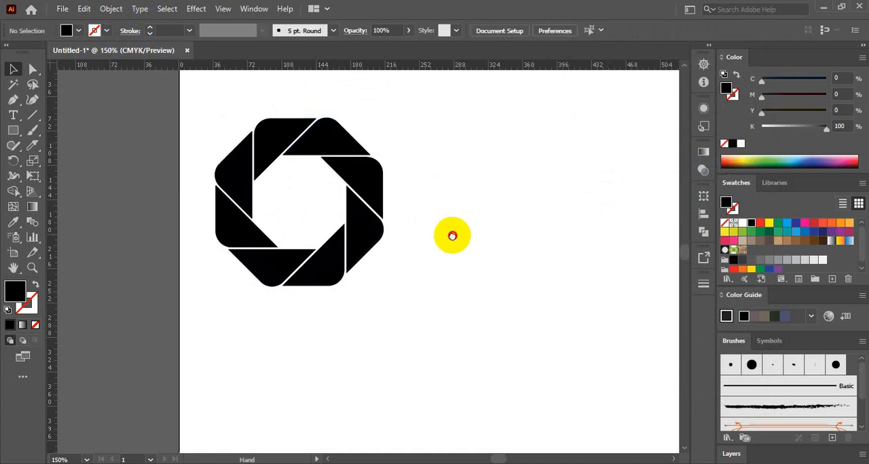
drag(453, 235, 359, 239)
drag(271, 189, 281, 190)
click(389, 242)
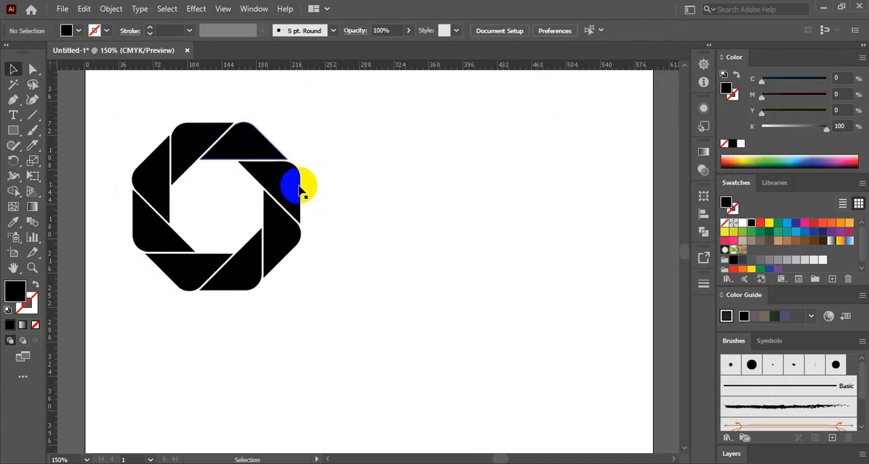
Step: Duplicate the octagonal ring to its right and expand the copy's appearance
drag(293, 185, 532, 186)
click(110, 9)
click(184, 165)
click(462, 247)
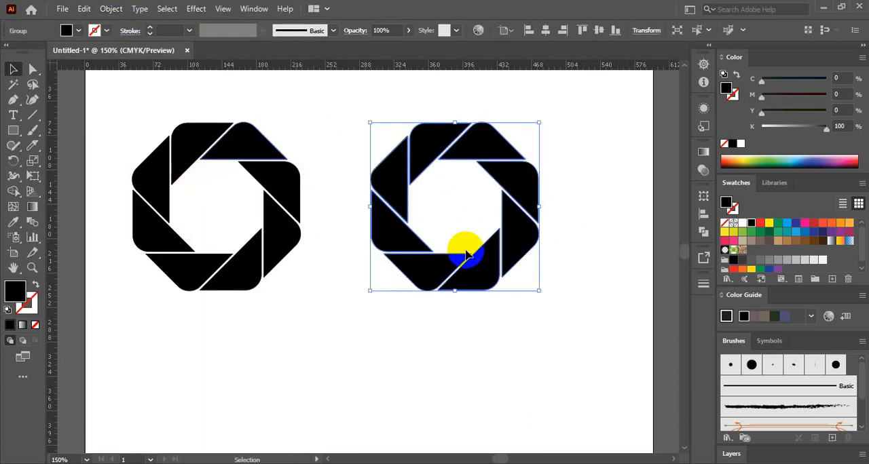
Step: Ungroup the copied ring into separate segments and clear the selection
right_click(455, 167)
click(492, 270)
click(530, 301)
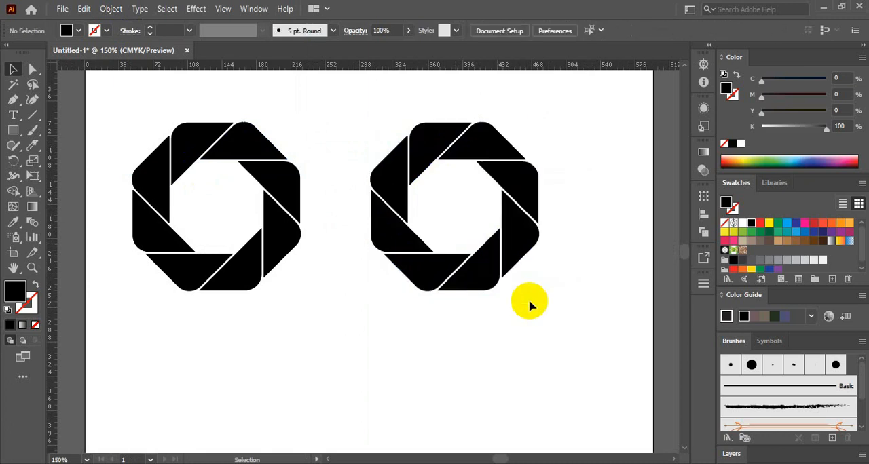
Step: Remove the overlapping duplicate segments from the copied ring, keeping its eight visible segments as one group
click(478, 275)
shift+click(425, 272)
shift+click(388, 233)
shift+click(388, 176)
shift+click(458, 146)
shift+click(499, 139)
shift+click(519, 197)
shift+click(517, 239)
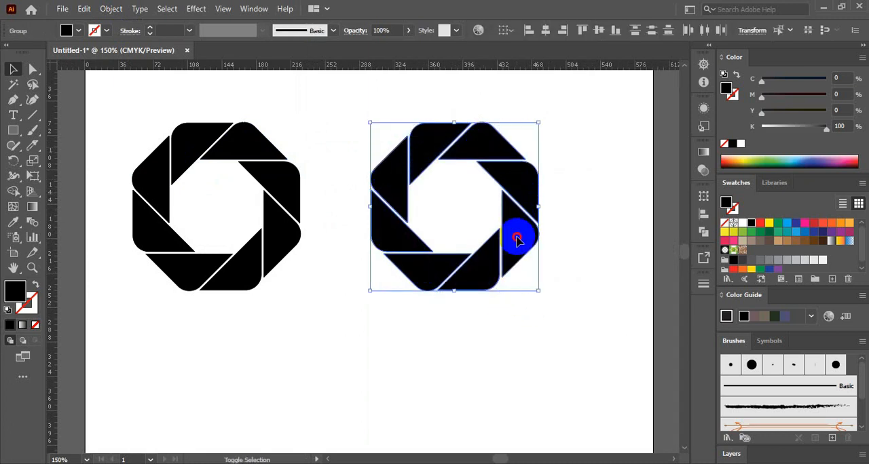
key(Delete)
drag(353, 98, 577, 325)
key(Delete)
key(ctrl+z)
key(ctrl+z)
click(539, 300)
Step: Fill the copied ring with the orange swatch and paste a duplicate of it directly in front
click(503, 255)
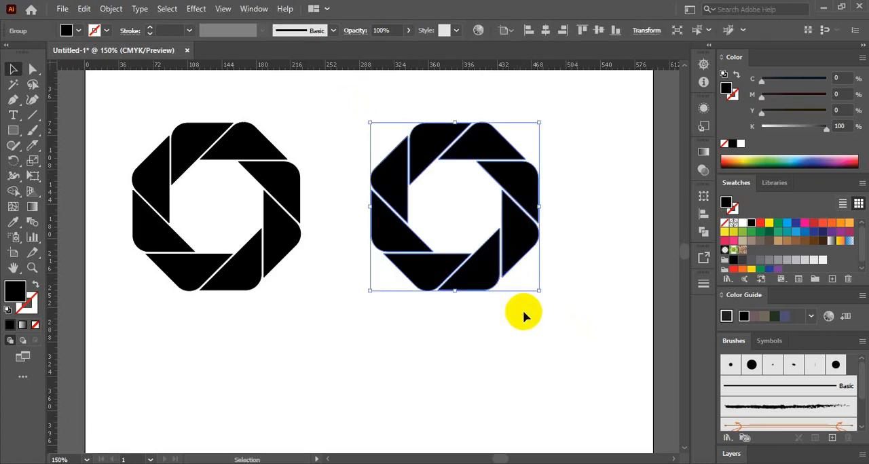
click(830, 226)
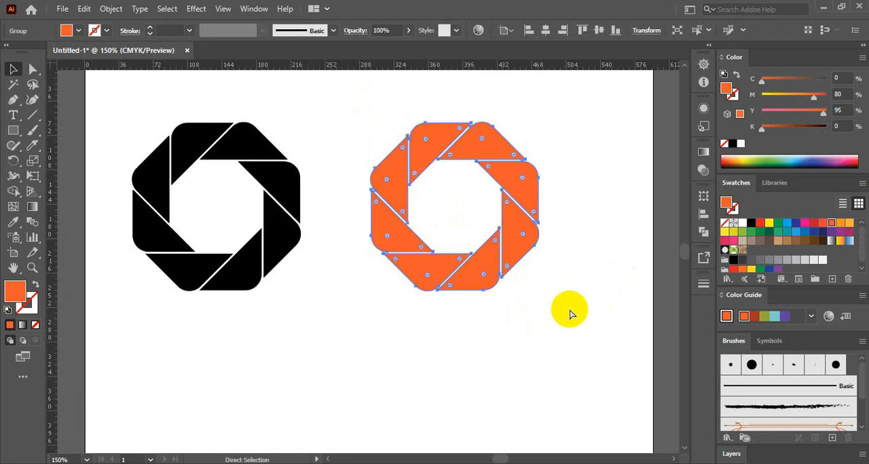
key(ctrl+c)
click(670, 58)
key(ctrl+f)
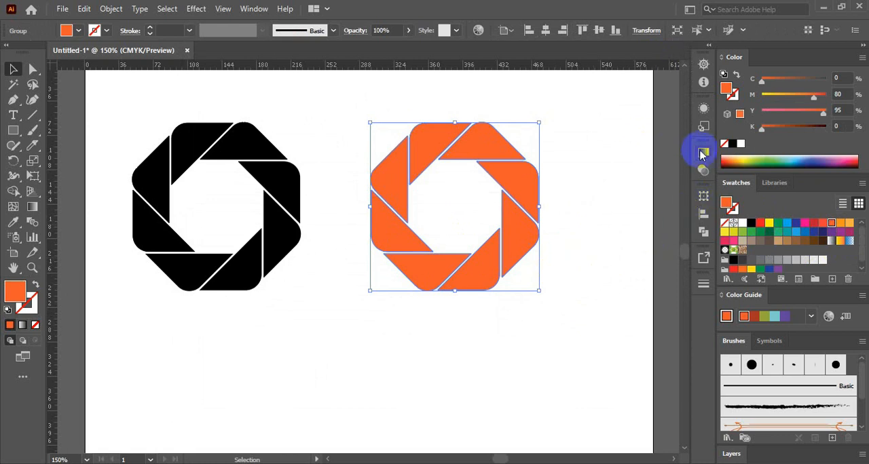
Step: Apply the white-to-black linear gradient to the front orange ring and set its blend mode to Multiply
click(703, 151)
click(549, 170)
click(701, 170)
click(577, 165)
click(572, 209)
click(571, 279)
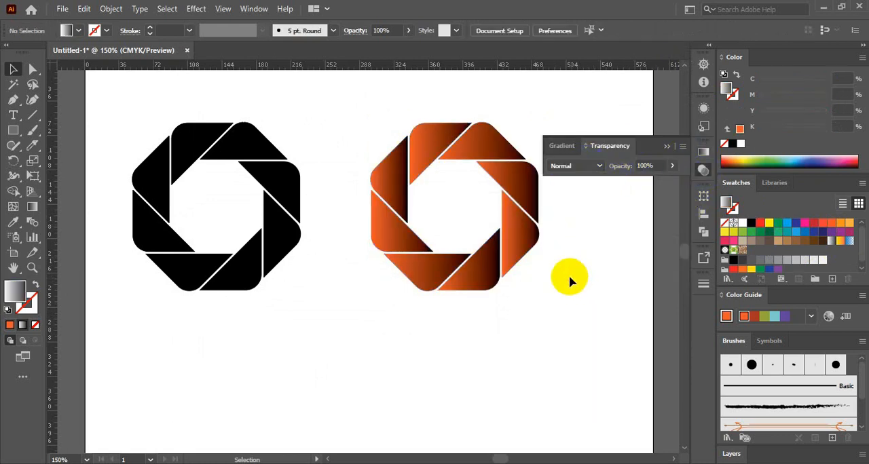
Step: Ungroup the front gradient ring into separate segments
scroll(516, 271, right, 2)
scroll(516, 272, up, 1)
right_click(456, 258)
click(505, 144)
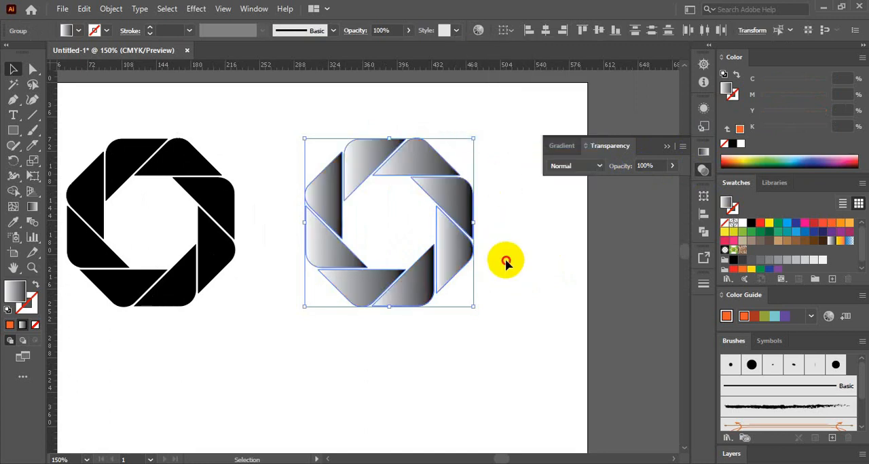
Step: Select all eight gradient segments, set their blend mode to Multiply, and deselect them
click(458, 261)
shift+click(418, 292)
shift+click(345, 287)
shift+click(330, 256)
shift+click(326, 189)
shift+click(363, 162)
shift+click(420, 164)
shift+click(437, 198)
click(572, 167)
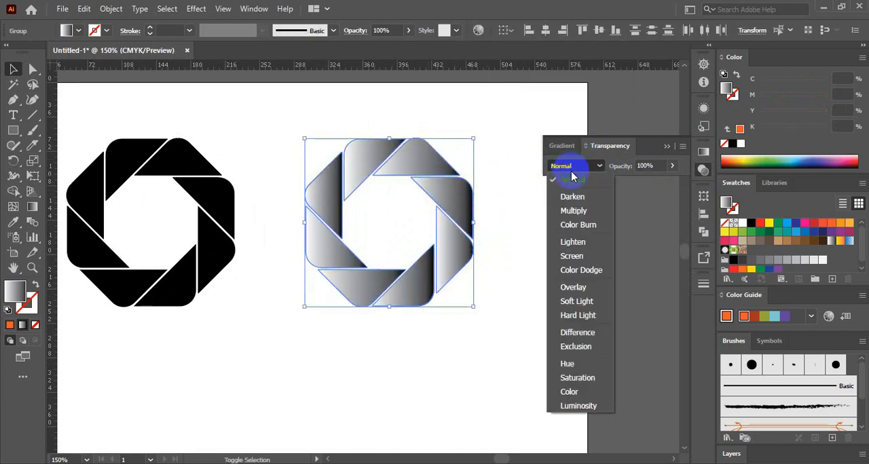
click(572, 209)
click(534, 277)
Step: Redirect the shading gradients on the orange ring's upper-right, top-right and top-left segments to run diagonally across them
click(454, 219)
key(g)
drag(454, 225, 433, 136)
key(v)
click(419, 166)
key(g)
drag(437, 174, 380, 123)
key(v)
click(366, 169)
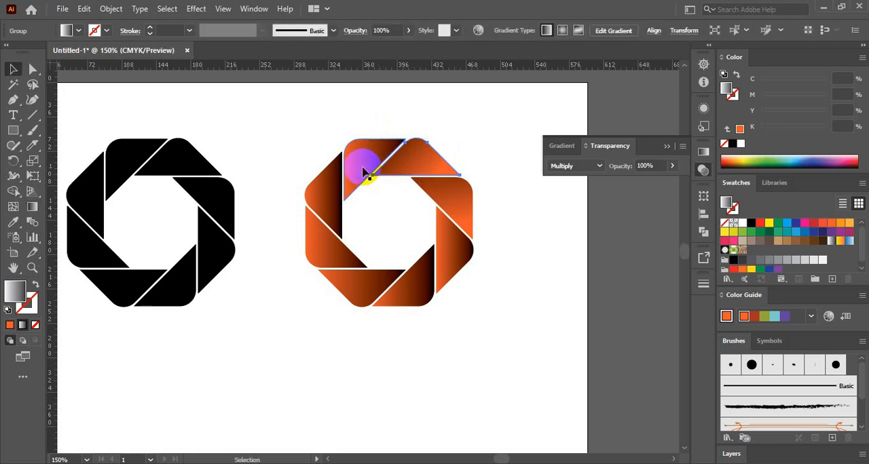
key(g)
drag(407, 151, 494, 224)
key(v)
Step: Redirect the shading gradients on the orange ring's upper-left, lower-left and bottom-left segments
click(329, 202)
key(g)
key(v)
click(330, 252)
key(g)
key(v)
click(363, 292)
key(g)
key(v)
Step: Redirect the shading gradients on the orange ring's bottom-right and lower-right segments and deselect
click(417, 287)
key(g)
key(v)
click(448, 256)
key(g)
key(v)
click(499, 294)
Step: Draw a quarter arc in the empty area below the black ring with a default black stroke and no fill
key(space)
drag(448, 333, 513, 319)
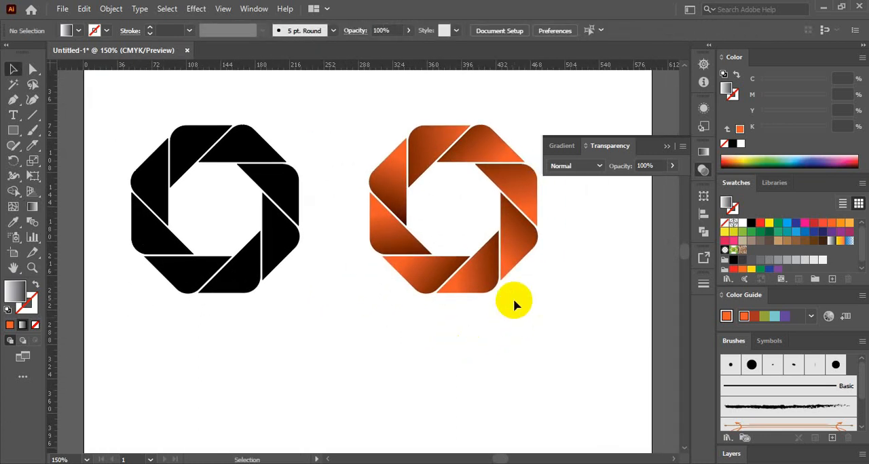
scroll(314, 190, down, 5)
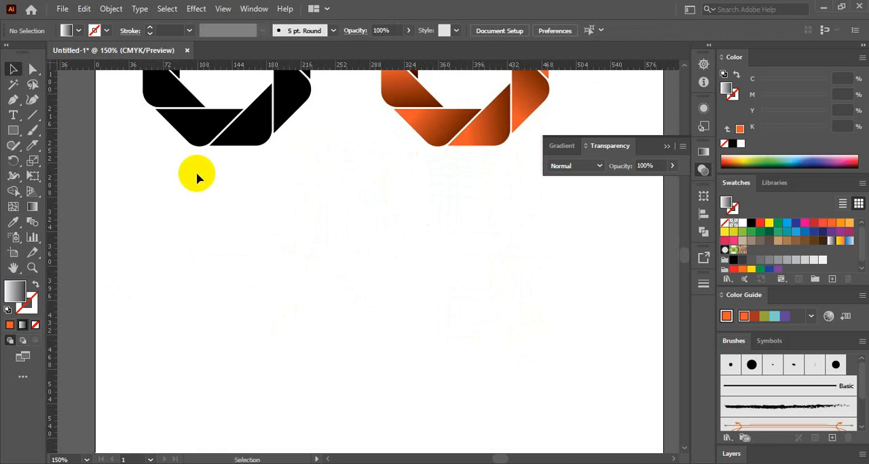
click(36, 120)
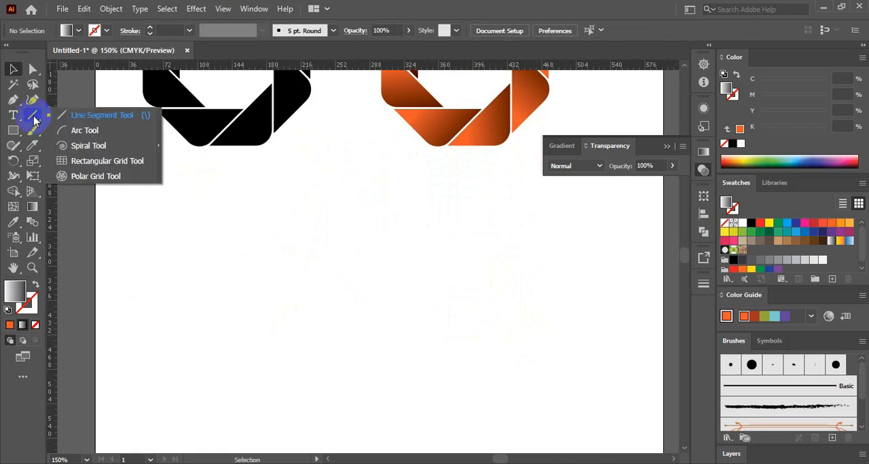
click(78, 130)
drag(228, 245, 268, 318)
key(d)
click(35, 326)
key(v)
Step: Apply the triangular tapered width profile to the arc and set its stroke weight to 14 pt
drag(324, 270, 219, 318)
click(244, 34)
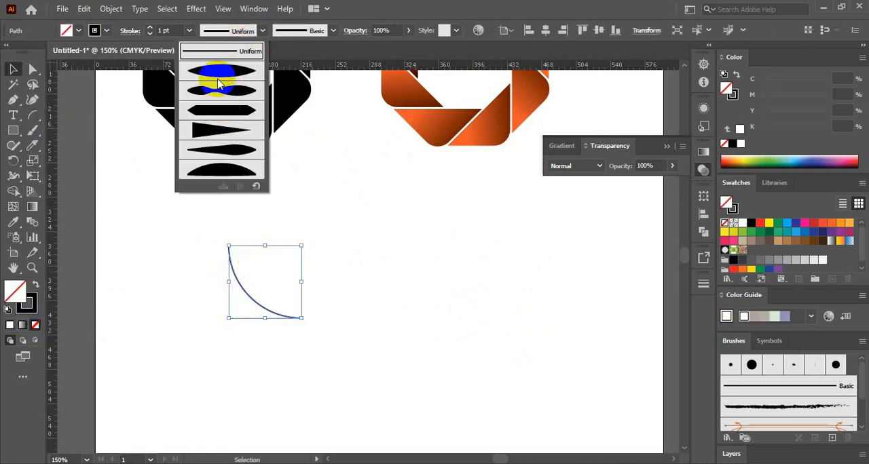
click(216, 122)
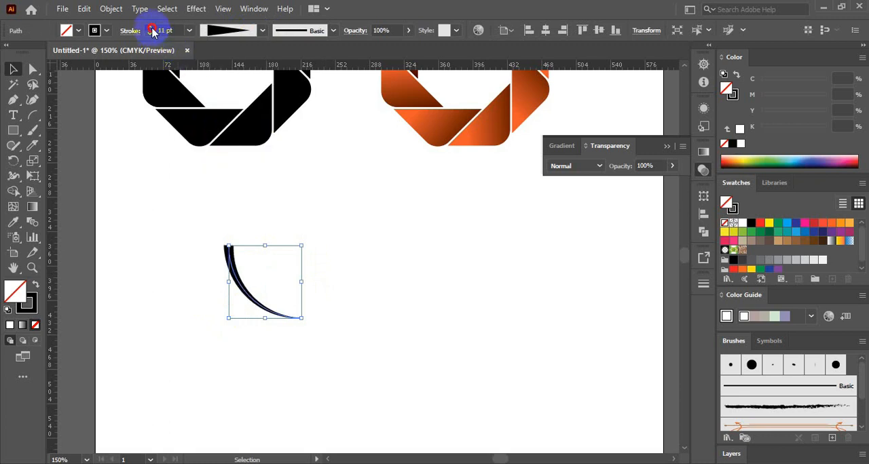
click(152, 31)
Step: Scale the tapered arc down proportionally and shift it slightly to the left
drag(228, 246, 241, 264)
click(341, 288)
drag(341, 288, 338, 262)
drag(255, 268, 244, 273)
Step: Add a Transform effect to the tapered arc with 11 copies and a 45° rotation
click(202, 10)
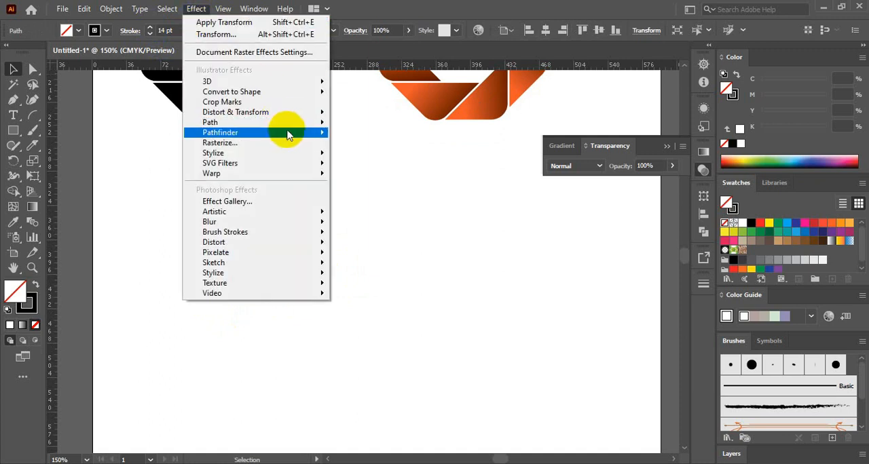
mouse_move(299, 112)
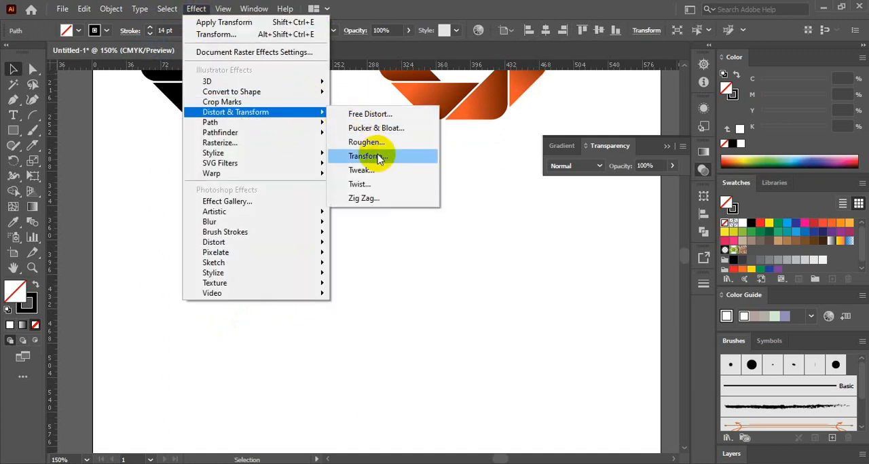
click(379, 157)
drag(666, 34, 572, 61)
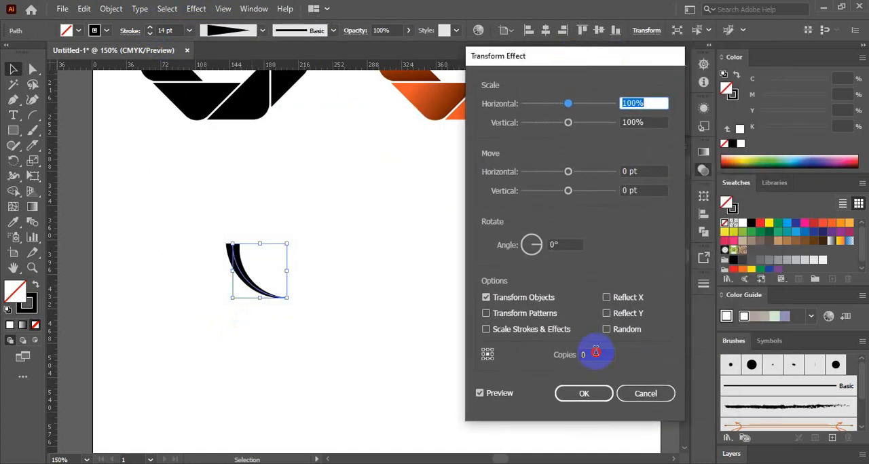
drag(596, 352, 579, 354)
click(538, 239)
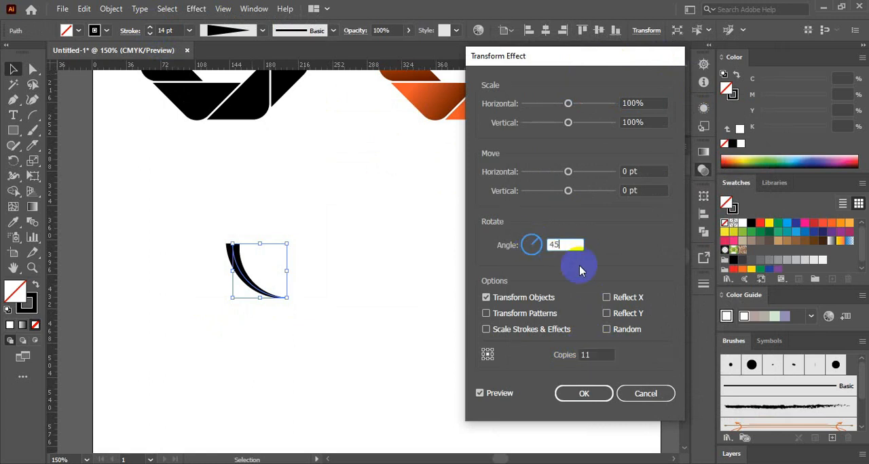
Step: Set the horizontal move of the arc's Transform effect to -29 pt
click(645, 171)
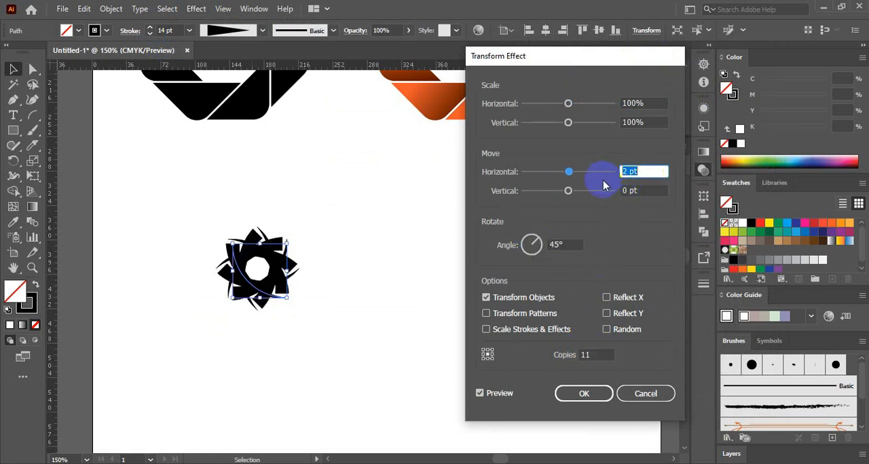
key(Up)
key(Up)
key(Up)
key(Up)
key(Up)
key(Up)
key(Up)
key(Up)
key(Up)
key(Up)
key(Up)
key(Up)
key(Up)
key(Up)
key(Up)
key(Up)
key(Up)
key(Up)
key(Up)
key(Up)
key(Down)
key(Down)
key(Down)
key(Down)
key(Down)
key(Down)
key(Down)
key(Down)
key(Down)
key(Down)
key(Down)
key(Down)
key(Down)
key(Down)
key(Down)
key(Down)
key(Down)
key(Down)
key(Down)
key(Down)
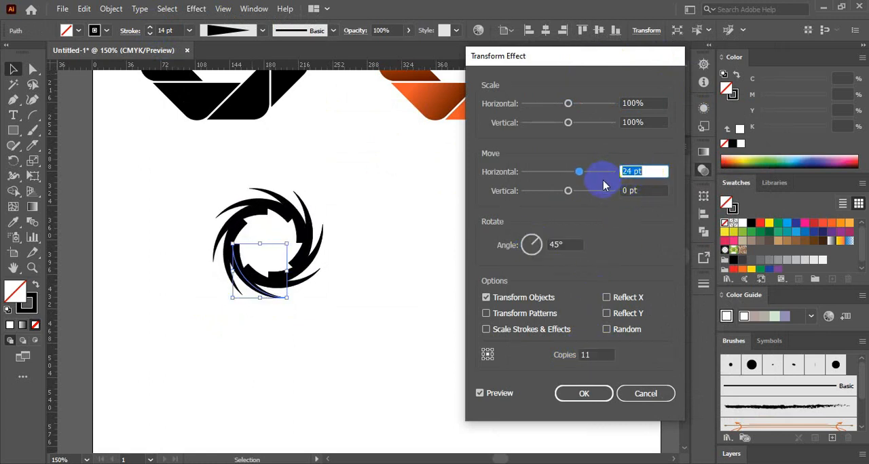
key(Down)
key(Down)
key(Down)
key(Down)
key(Down)
key(Down)
key(Down)
key(Down)
key(Down)
key(Down)
key(Down)
key(Down)
key(Down)
key(Down)
key(Down)
key(Down)
key(Down)
key(Down)
key(Down)
key(Down)
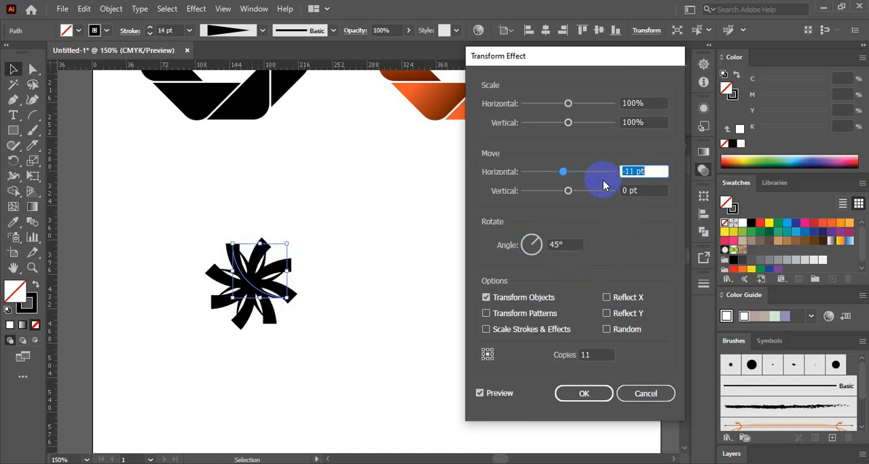
key(Down)
key(Down)
key(Down)
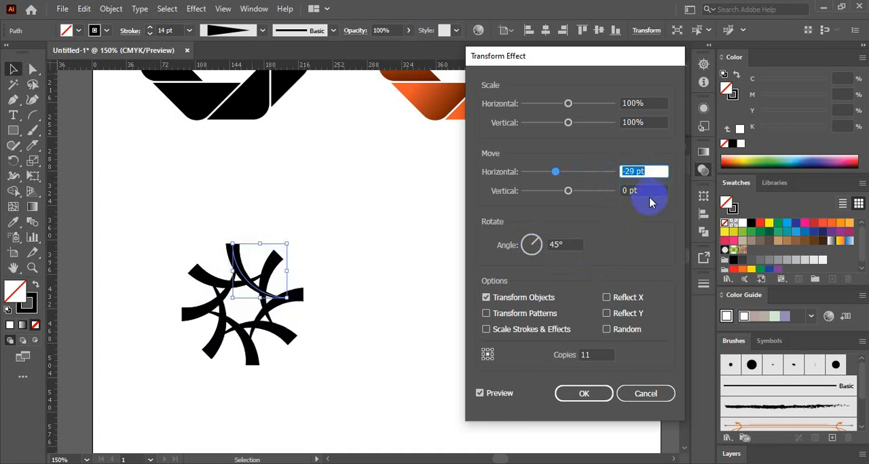
Step: Set the vertical move of the arc's Transform effect to -13 pt
drag(648, 192, 608, 195)
key(Up)
key(Up)
key(Up)
key(Up)
key(Up)
key(Up)
key(Up)
key(Up)
key(Up)
key(Up)
key(Up)
key(Up)
key(Up)
key(Up)
key(Up)
key(Up)
key(Up)
key(Down)
key(Down)
key(Down)
key(Down)
key(Down)
key(Down)
key(Down)
key(Down)
key(Down)
key(Down)
key(Down)
key(Down)
key(Down)
key(Down)
key(Down)
key(Down)
key(Down)
key(Down)
key(Down)
key(Down)
key(Down)
key(Down)
key(Down)
key(Down)
key(Down)
key(Down)
key(Down)
key(Down)
key(Down)
key(Down)
key(Down)
key(Down)
key(Down)
key(Down)
key(Down)
key(Down)
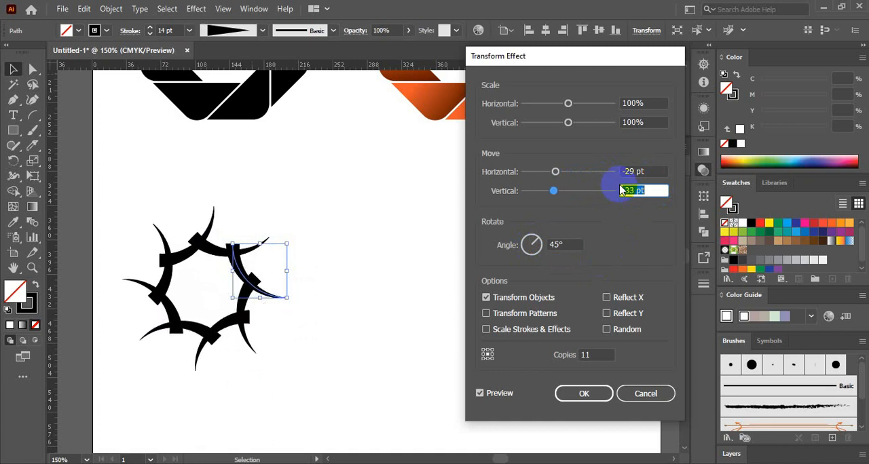
key(Up)
key(Up)
key(Up)
key(Up)
key(Up)
key(Up)
key(Up)
key(Up)
key(Up)
key(Up)
key(Up)
key(Up)
key(Up)
key(Up)
key(Up)
key(Up)
key(Up)
key(Up)
key(Up)
key(Up)
Step: Set the horizontal move of the arc's Transform effect to 19 pt and apply the effect
drag(649, 171, 576, 182)
key(Up)
key(Up)
key(Up)
key(Up)
key(Up)
key(Up)
key(Up)
key(Up)
key(Up)
key(Up)
key(Up)
key(Up)
key(Up)
key(Up)
key(Up)
key(Up)
key(Up)
key(Up)
key(Up)
key(Up)
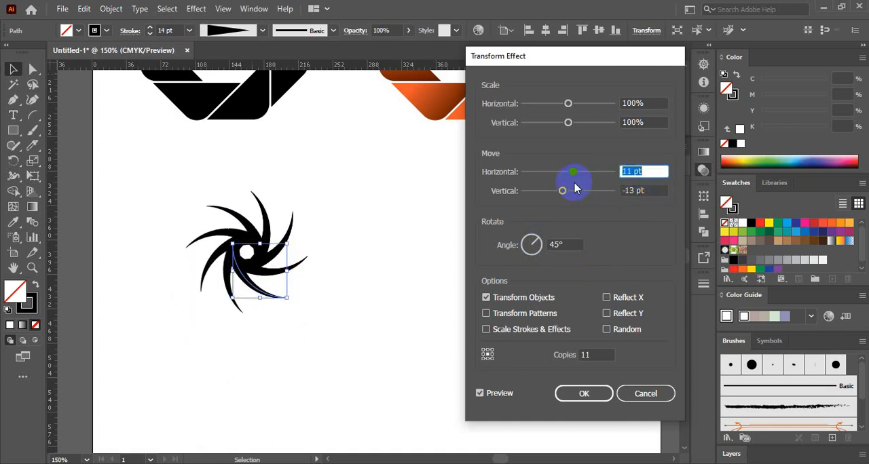
key(Up)
key(Up)
key(Up)
key(Up)
key(Up)
key(Up)
key(Up)
key(Up)
key(Up)
key(Up)
key(Up)
key(Up)
key(Up)
key(Up)
key(Up)
key(Up)
key(Up)
key(Up)
key(Up)
key(Up)
key(Down)
key(Down)
key(Down)
key(Down)
key(Down)
key(Down)
key(Down)
key(Down)
key(Down)
key(Down)
key(Down)
key(Down)
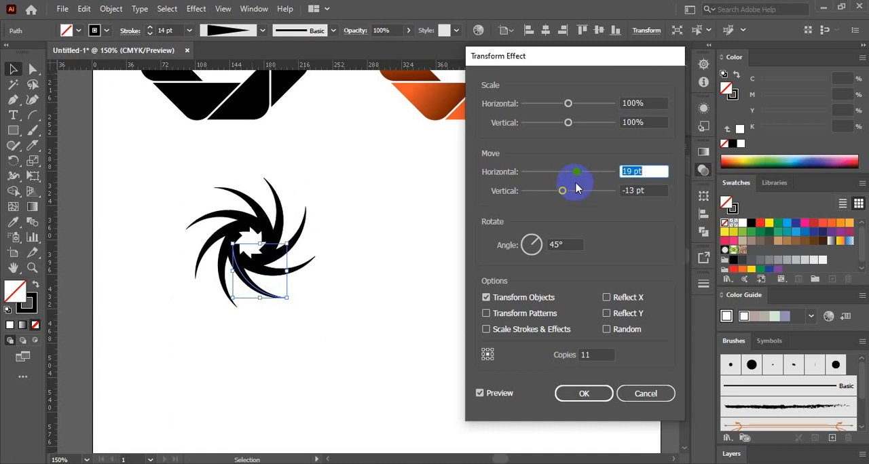
key(Return)
click(382, 317)
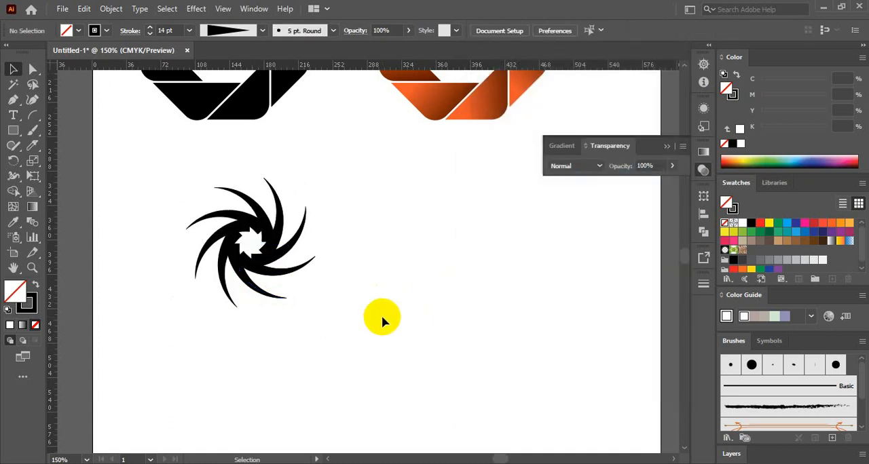
Step: Move the finished pinwheel to the right and leave a plain tapered arc, turned upside down, in the free space beside it
click(268, 260)
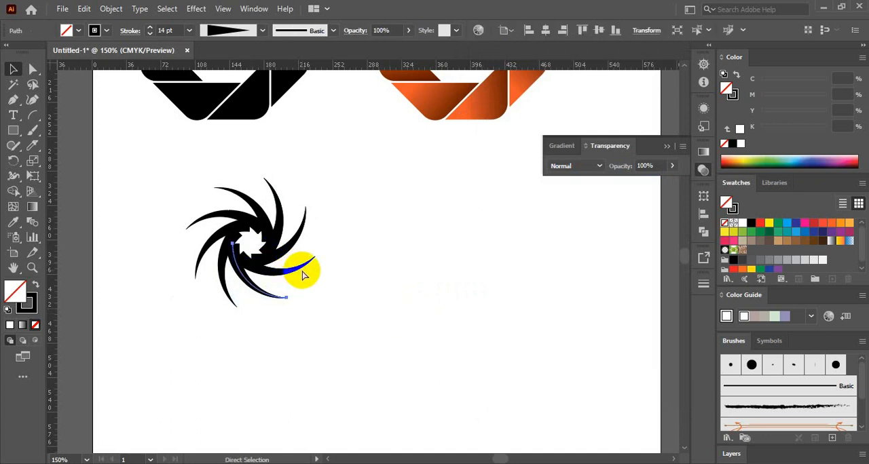
key(ctrl+z)
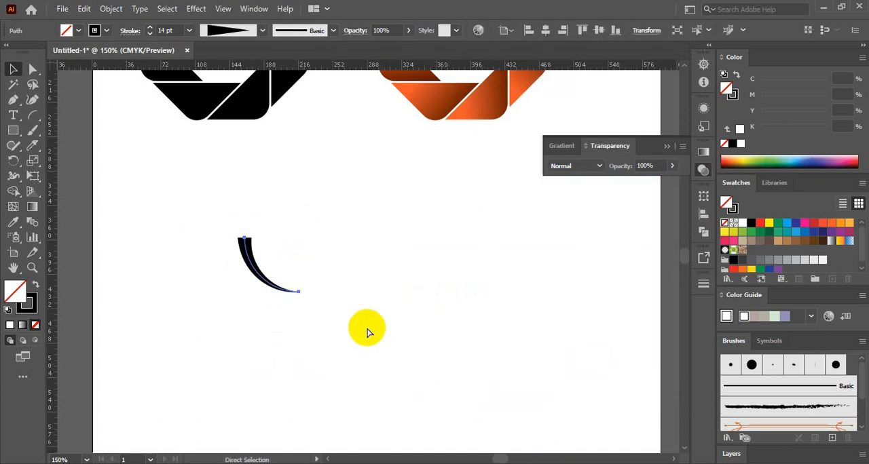
key(r)
drag(255, 223, 319, 324)
key(ctrl+shift+z)
key(v)
drag(374, 284, 499, 284)
click(333, 258)
Step: Try a Transform effect on the turned arc with 11 copies, a 45° rotation and a 28 pt horizontal move
click(293, 275)
click(196, 9)
mouse_move(252, 111)
click(380, 155)
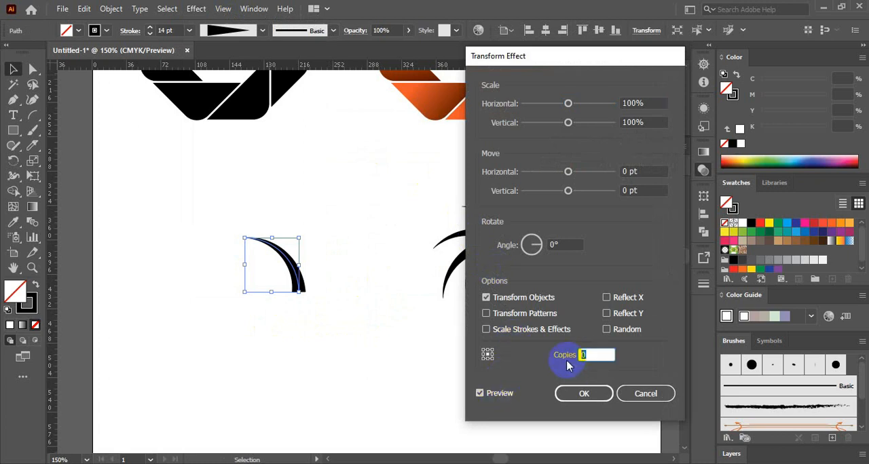
click(526, 250)
click(645, 171)
key(Up)
key(Up)
key(Up)
key(Up)
key(Up)
key(Up)
key(Up)
key(Up)
key(Up)
key(Up)
key(Up)
key(Up)
key(Up)
key(Up)
key(Up)
key(Up)
key(Up)
key(Up)
key(Up)
key(Up)
key(Down)
key(Down)
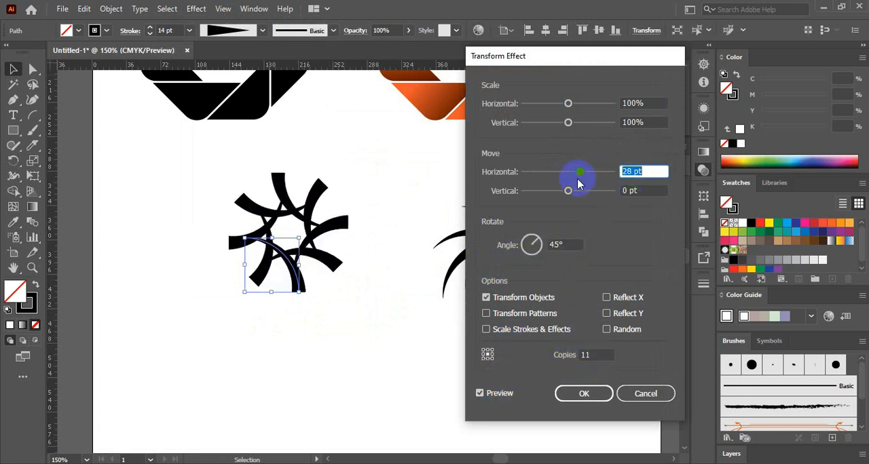
Step: Try a horizontal move of 4 pt and a vertical move of -11 pt for the turned arc's copies
key(Down)
key(Down)
key(Down)
key(Down)
key(Down)
key(Down)
key(Down)
key(Down)
key(Down)
key(Down)
key(Down)
key(Down)
key(Down)
key(Down)
key(Down)
key(Down)
key(Down)
key(Down)
key(Down)
key(Down)
key(Up)
key(Up)
key(Up)
key(Up)
key(Up)
key(Up)
key(Up)
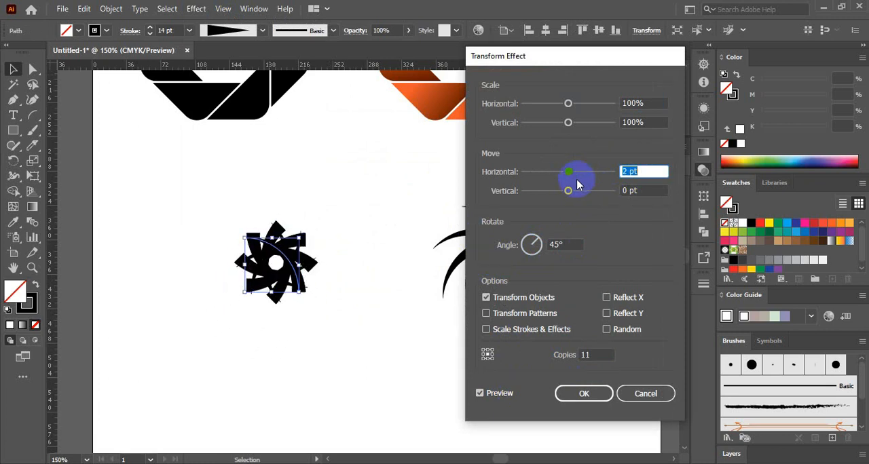
click(653, 190)
key(Up)
key(Up)
key(Up)
key(Up)
key(Up)
key(Up)
key(Up)
key(Up)
key(Up)
key(Up)
key(Up)
key(Up)
key(Up)
key(Up)
key(Up)
key(Up)
key(Up)
key(Up)
key(Up)
key(Up)
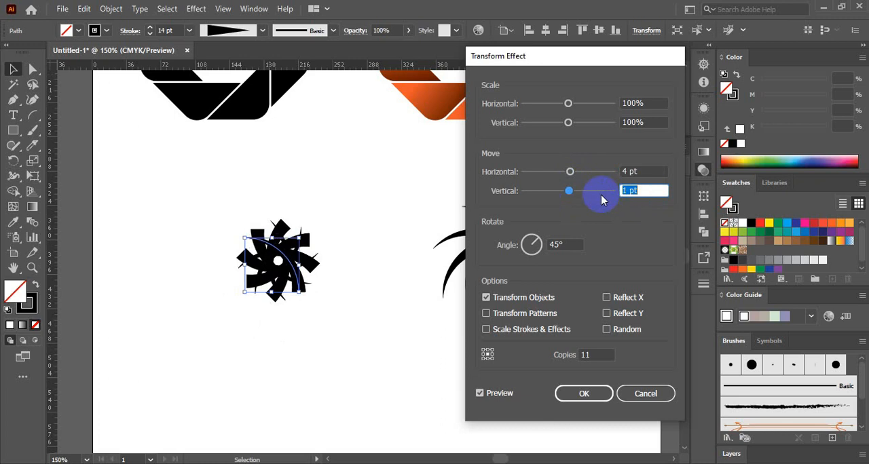
key(Down)
key(Down)
key(Down)
key(Down)
key(Down)
key(Down)
key(Down)
key(Down)
key(Down)
key(Down)
key(Down)
key(Down)
key(Down)
key(Down)
key(Down)
key(Down)
key(Down)
key(Down)
key(Down)
key(Down)
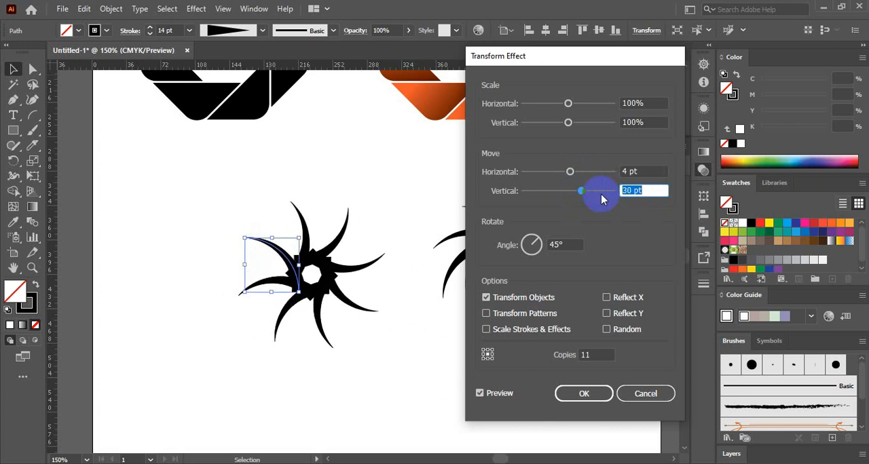
click(613, 329)
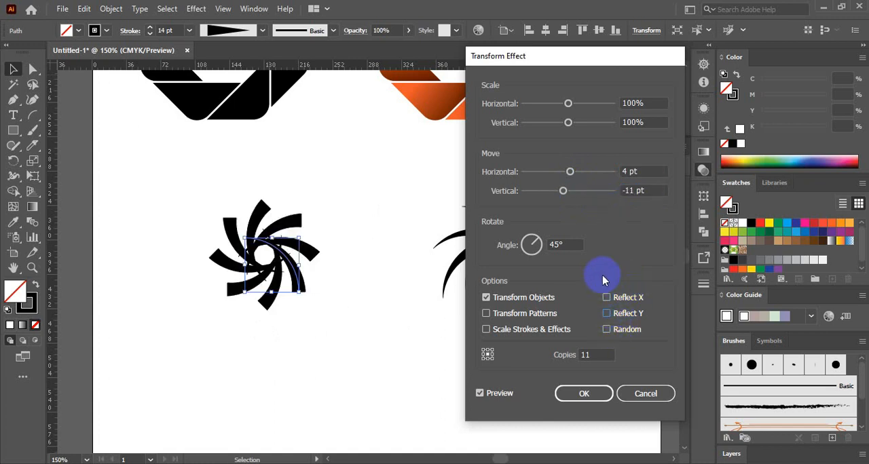
Step: Try larger horizontal moves for the turned arc's copies, ending at 28 pt
click(645, 172)
key(Down)
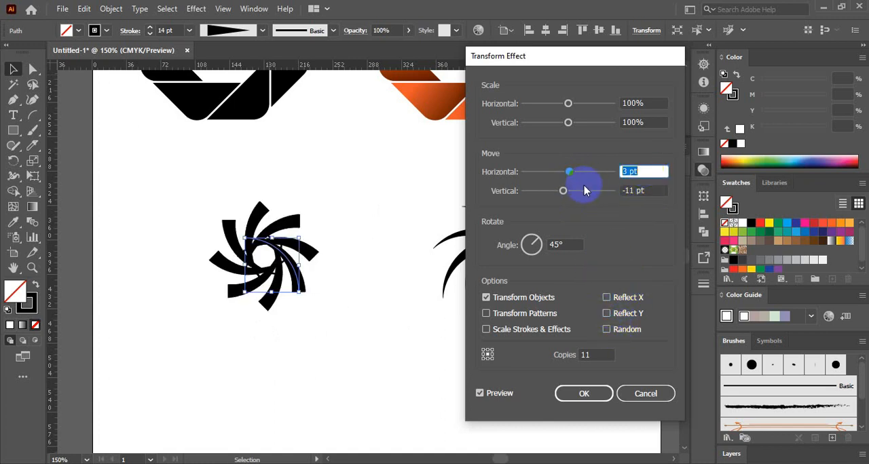
key(Up)
key(Up)
key(Up)
key(Up)
key(Up)
key(Up)
key(Up)
key(Up)
key(Up)
key(Up)
key(Up)
key(Up)
key(Up)
key(Up)
key(Up)
key(Up)
key(Up)
key(Up)
key(Up)
key(Up)
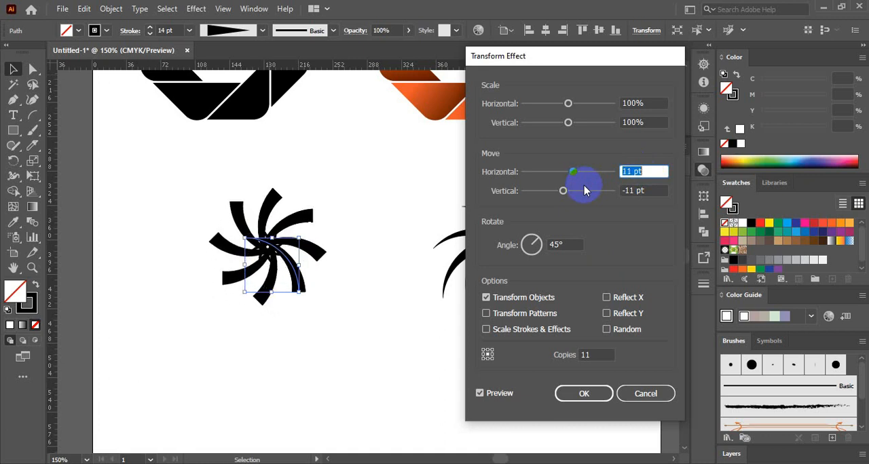
key(Up)
key(Up)
key(Up)
key(Up)
key(Up)
key(Up)
key(Up)
key(Up)
key(Up)
key(Up)
key(Up)
key(Up)
key(Up)
key(Up)
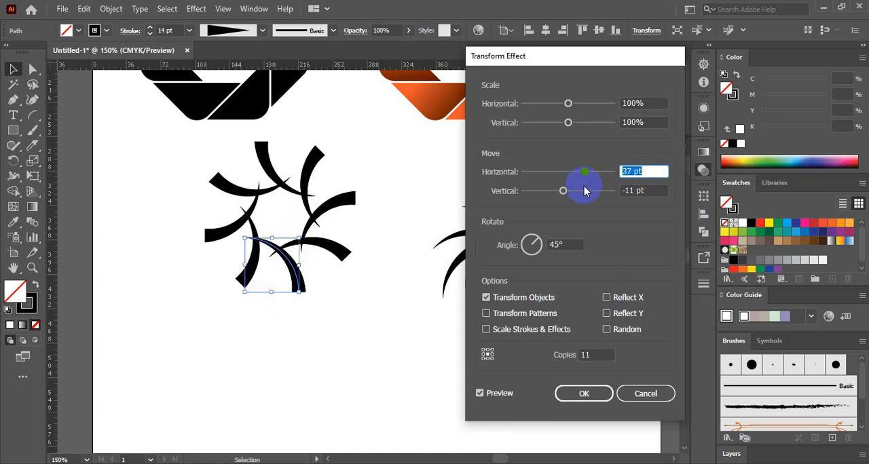
key(Down)
key(Down)
key(Down)
key(Down)
Step: Try 14 copies of the turned arc with a horizontal move of 1 pt
click(601, 359)
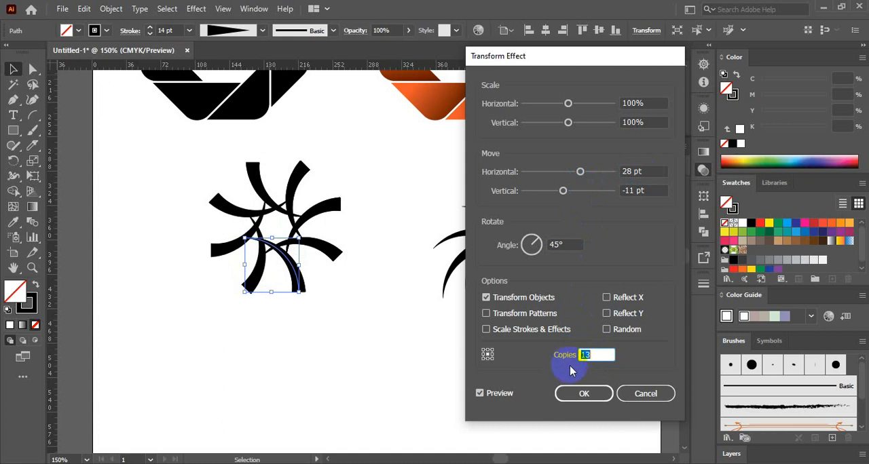
click(640, 172)
key(Down)
key(Down)
key(Down)
key(Down)
key(Down)
key(Down)
key(Down)
key(Down)
key(Down)
key(Down)
key(Down)
key(Down)
key(Down)
key(Down)
key(Down)
key(Down)
key(Down)
key(Down)
key(Down)
key(Down)
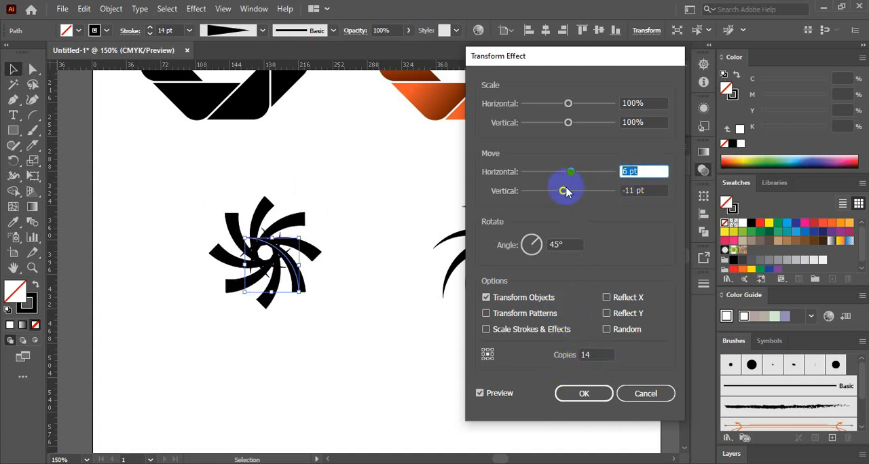
key(Up)
key(Up)
key(Up)
key(Up)
key(Up)
key(Up)
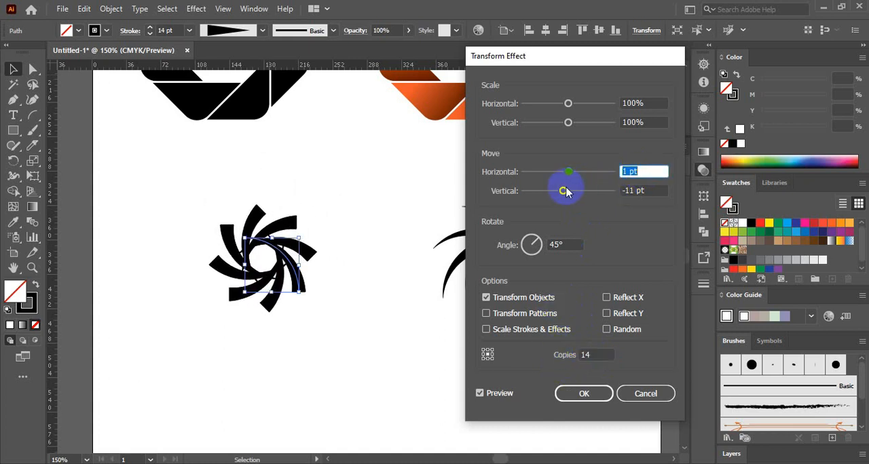
Step: Try a vertical move of 48 pt for the arc's copies, and discard the Transform effect
click(645, 191)
key(Up)
key(Up)
key(Up)
key(Up)
key(Up)
key(Up)
key(Up)
key(Up)
key(Up)
key(Up)
key(Up)
key(Up)
key(Up)
key(Up)
key(Up)
key(Up)
key(Up)
key(Up)
key(Up)
key(Up)
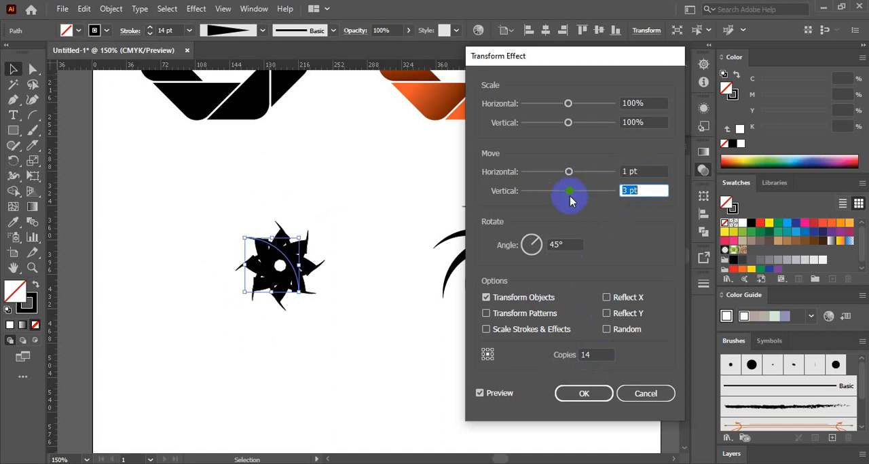
key(Up)
key(Up)
key(Up)
key(Up)
key(Up)
key(Up)
key(Up)
key(Up)
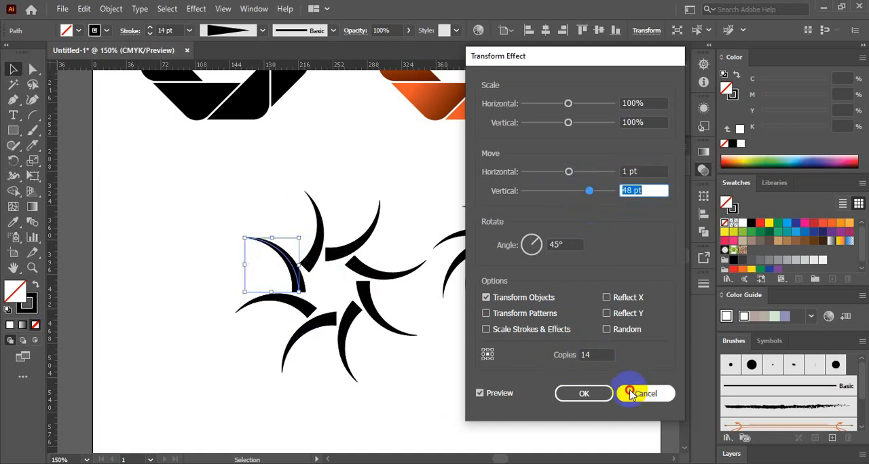
click(646, 394)
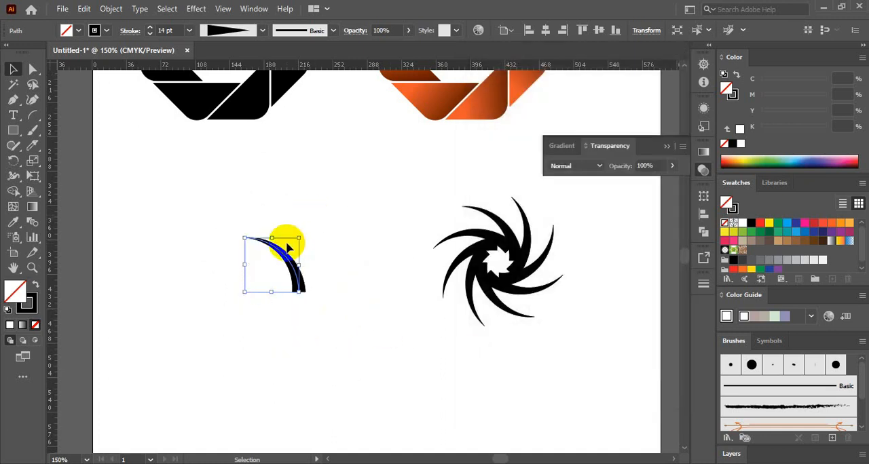
Step: Reflect the arc across a vertical axis and add a Transform effect with a 45° rotation and 11 copies
key(Return)
key(Return)
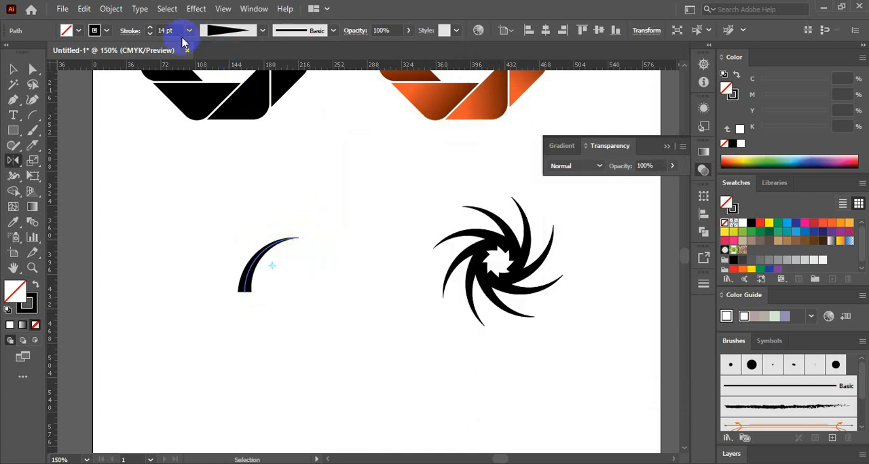
click(196, 8)
mouse_move(300, 111)
click(374, 155)
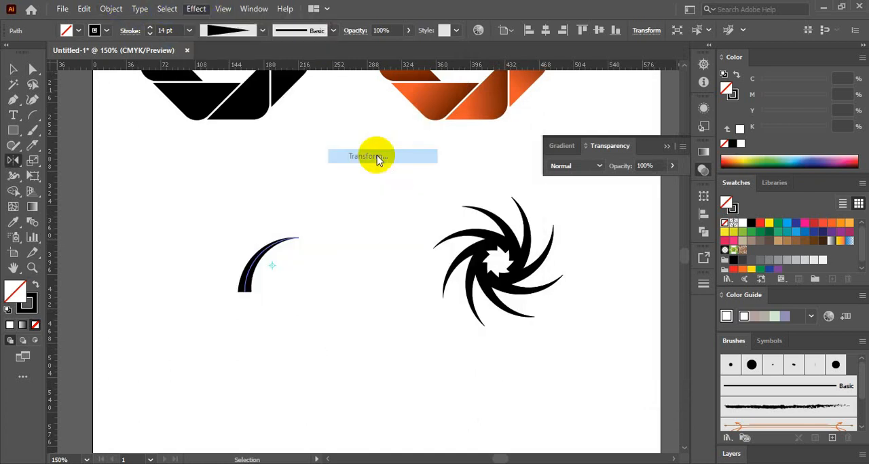
click(502, 397)
click(571, 248)
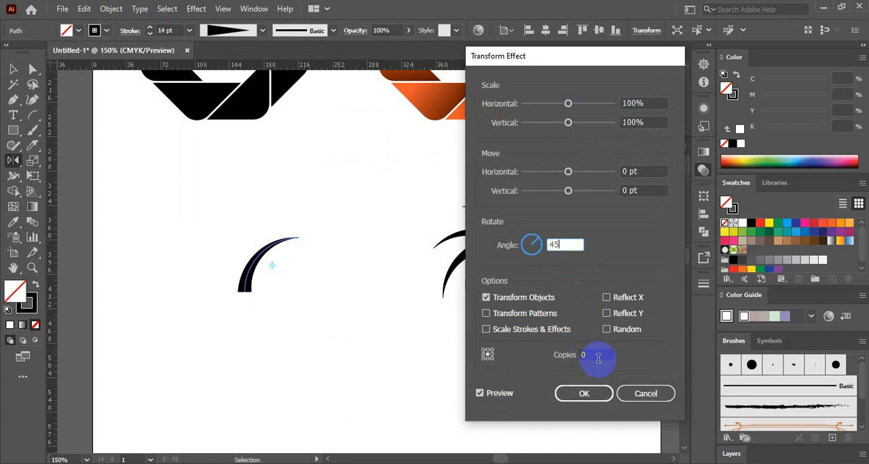
drag(597, 359, 543, 353)
key(Up)
key(Up)
Step: Set the effect to move 22 pt horizontally and 12 pt vertically, with 13 copies rotated 54°
click(631, 179)
drag(569, 179, 573, 197)
click(645, 194)
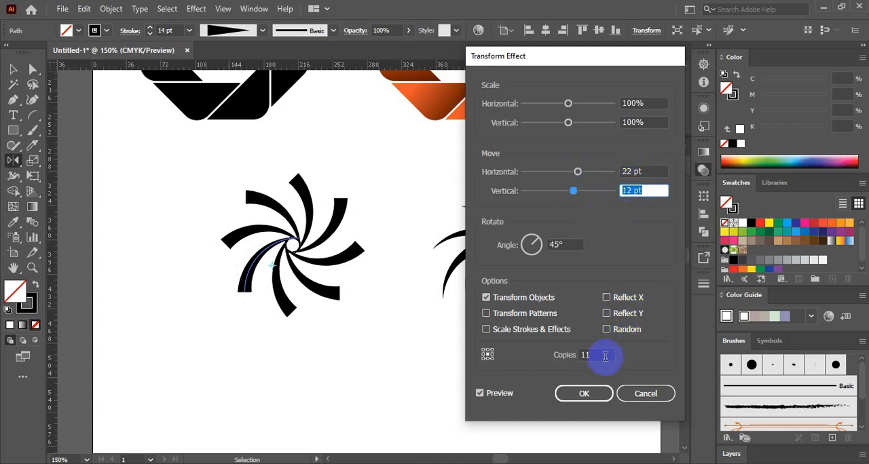
drag(605, 357, 566, 358)
drag(518, 252, 523, 253)
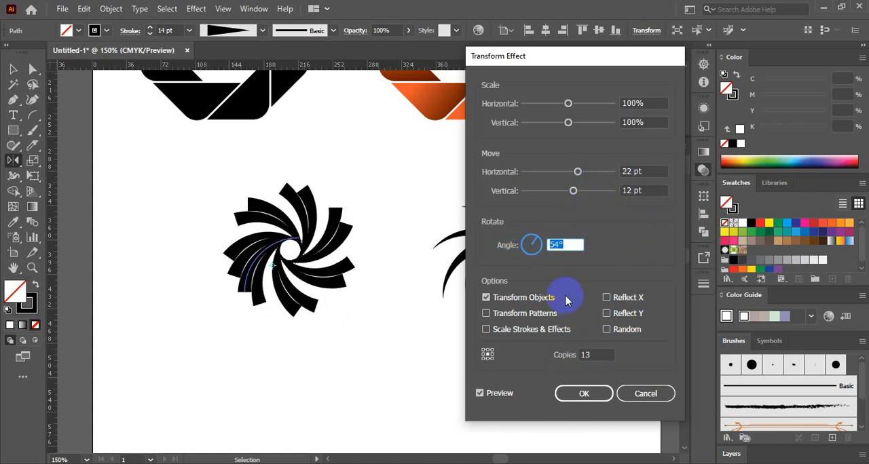
Step: Set the effect's horizontal move to 13 pt and its rotation angle to 55°
click(635, 172)
key(Down)
key(Down)
key(Down)
key(Down)
key(Down)
key(Down)
key(Down)
key(Down)
key(Down)
key(Down)
key(Down)
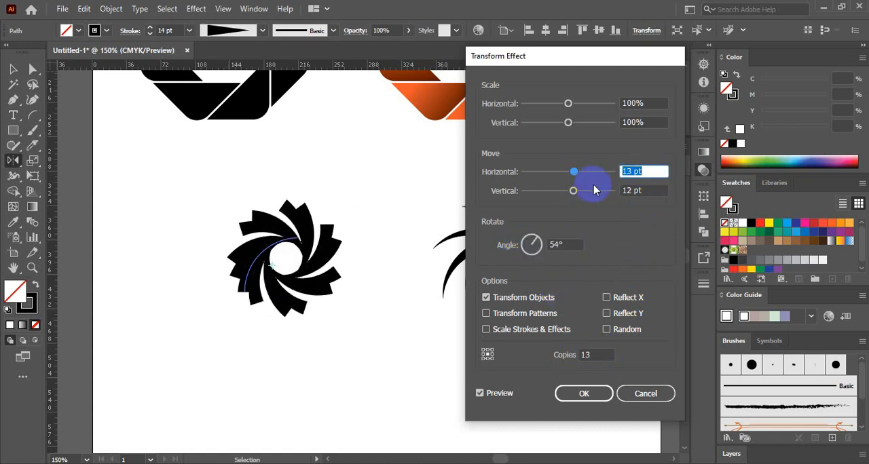
drag(574, 245, 522, 253)
key(Up)
key(Up)
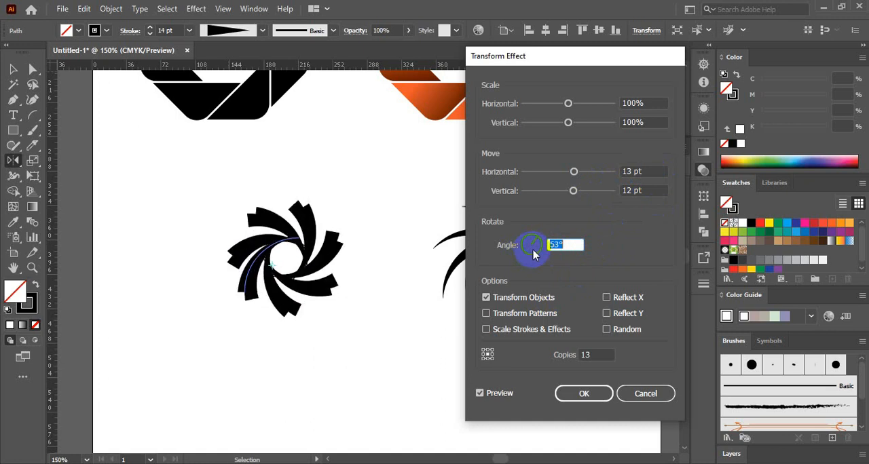
Step: Set the effect to 12 copies with a vertical move of 30 pt and apply it
drag(573, 191, 576, 190)
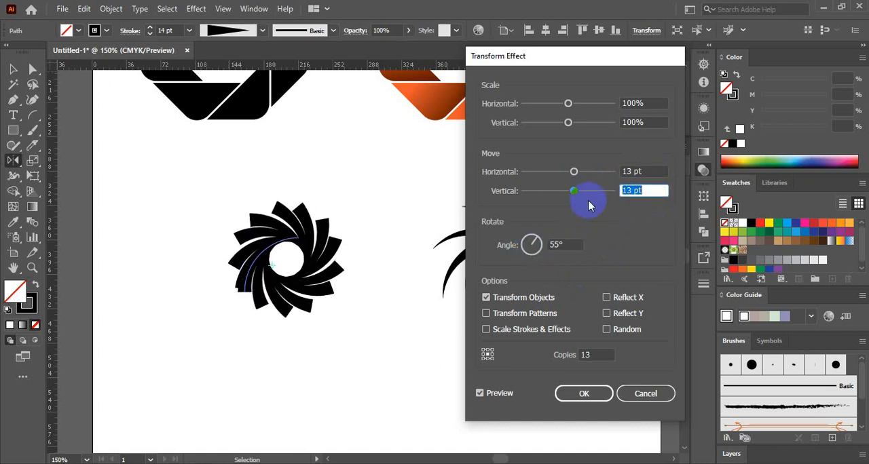
click(574, 353)
key(Down)
key(Down)
key(Down)
key(Up)
key(Up)
drag(576, 191, 588, 206)
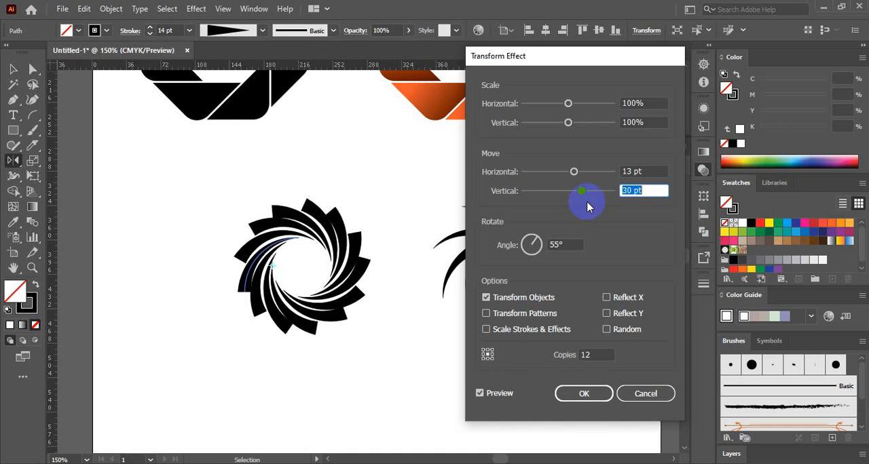
key(Return)
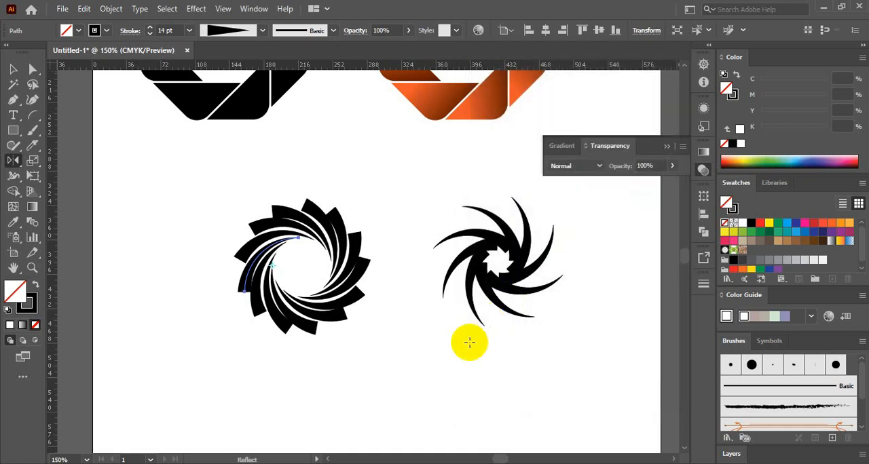
Step: Shift the new bladed ring and the pinwheel slightly to the left so they sit side by side
key(v)
click(340, 295)
drag(339, 294, 318, 291)
drag(490, 283, 471, 277)
click(475, 382)
key(space)
drag(466, 369, 485, 332)
drag(351, 261, 352, 249)
click(441, 339)
Step: Draw a spiral with the Spiral tool in the empty area below the bladed ring
key(space)
drag(448, 357, 444, 245)
click(33, 116)
drag(34, 116, 79, 145)
mouse_move(293, 310)
mouse_down()
mouse_move(341, 363)
mouse_move(337, 354)
mouse_up()
Step: Give the spiral the triangular tapered width profile with an 11 pt stroke and scale it down to about half size
click(262, 30)
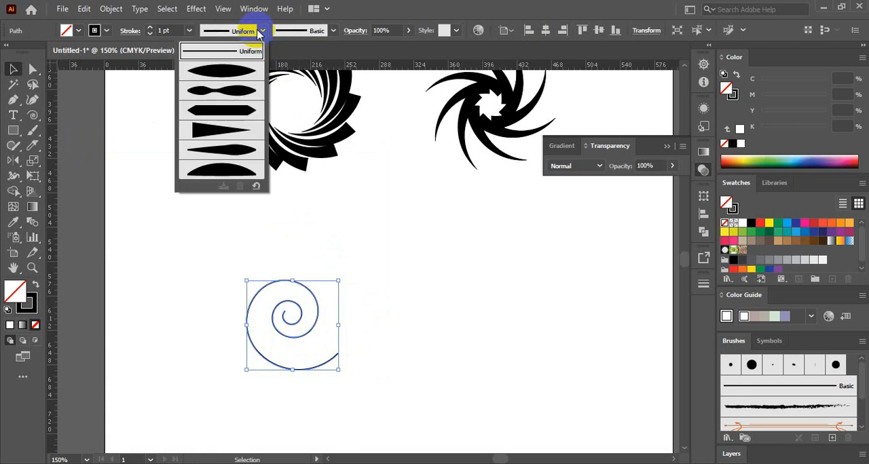
click(216, 117)
key(v)
click(149, 27)
drag(341, 283, 315, 303)
click(150, 33)
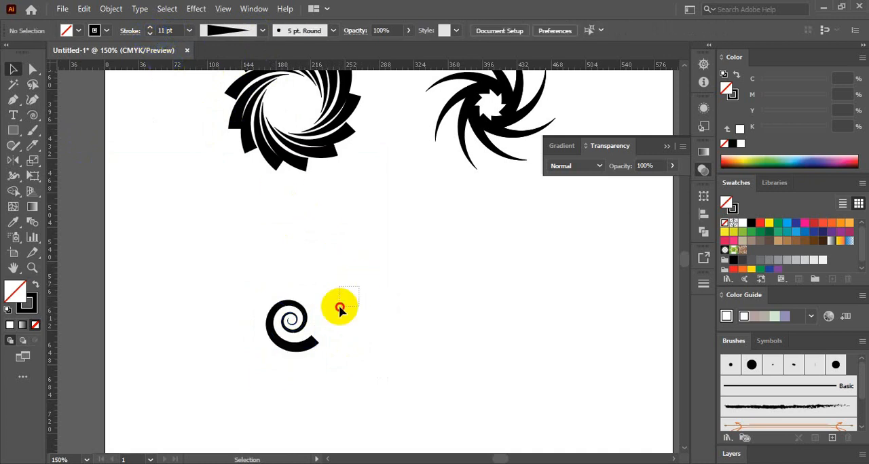
Step: Set up a Transform effect on the tapered spiral with 11 copies and a rotation angle of 45°
click(195, 9)
mouse_move(298, 112)
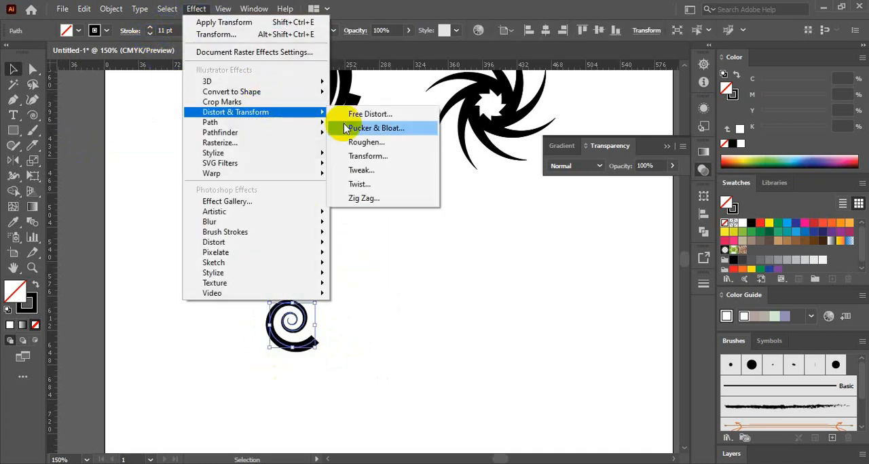
click(367, 156)
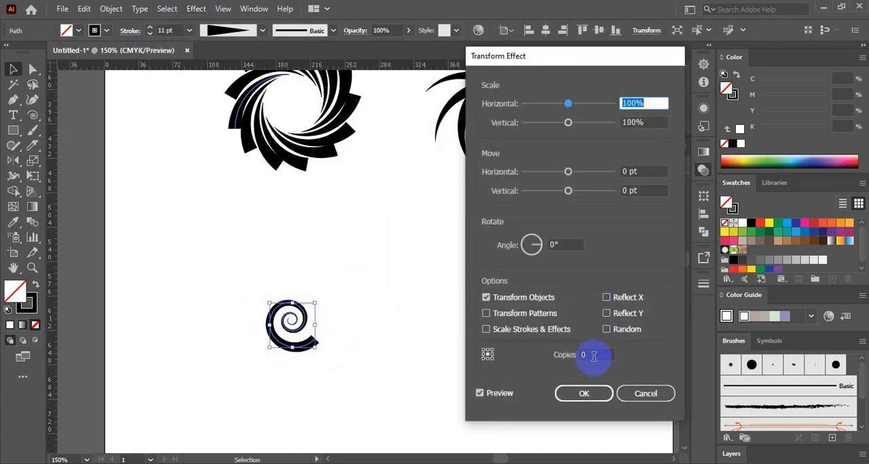
click(593, 356)
text(11)
click(551, 245)
text(45)
Step: Set the effect's horizontal move to 39 pt and apply it to form a ring of spirals
click(631, 173)
key(Up)
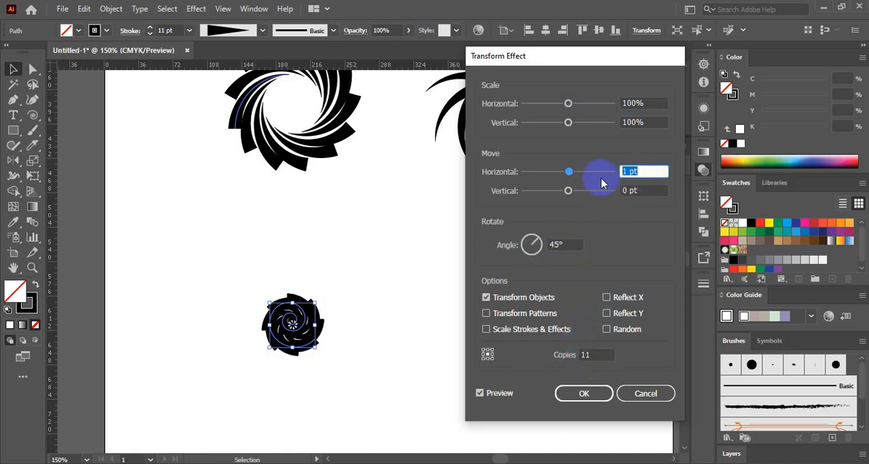
key(Up)
key(Up)
key(Up)
key(Up)
key(Up)
key(Up)
key(Up)
key(Up)
key(Up)
key(Up)
key(Up)
key(Up)
key(Up)
key(Up)
key(Up)
key(Up)
key(Up)
key(Up)
key(Up)
key(Up)
key(Up)
key(Up)
key(Up)
key(Up)
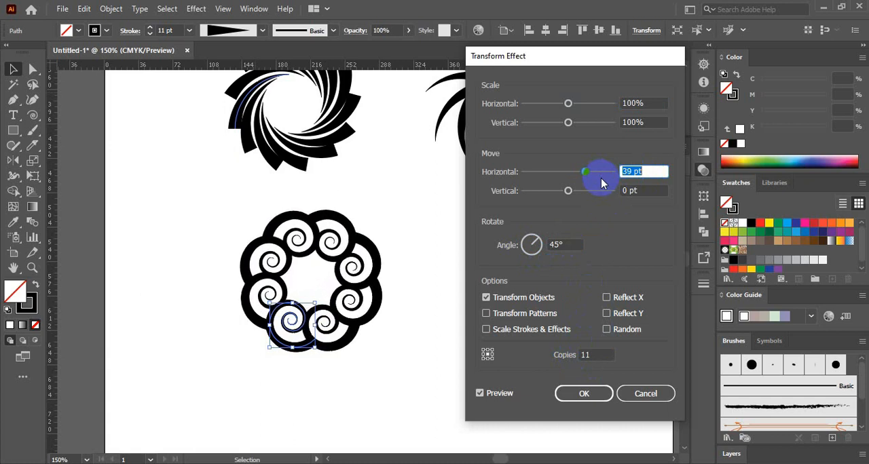
key(Return)
Step: Duplicate the spiral ring into the empty area beside it and rotate the copy's source spiral so the tails point inward
drag(290, 308, 471, 373)
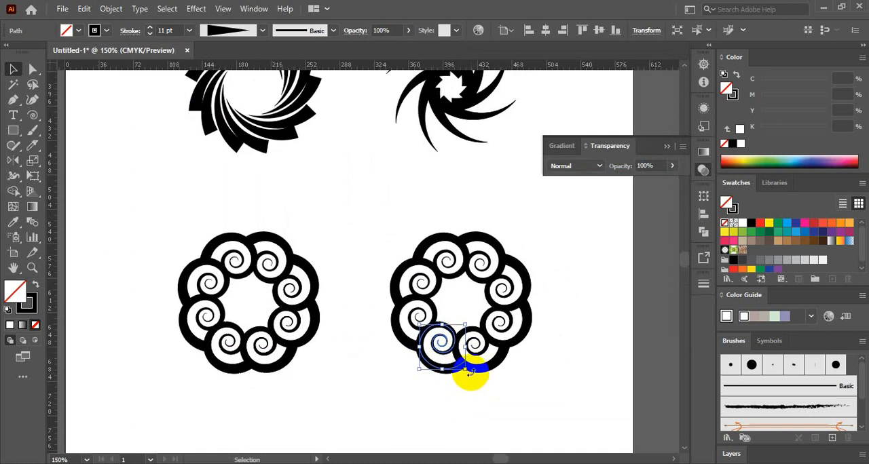
drag(475, 342, 214, 460)
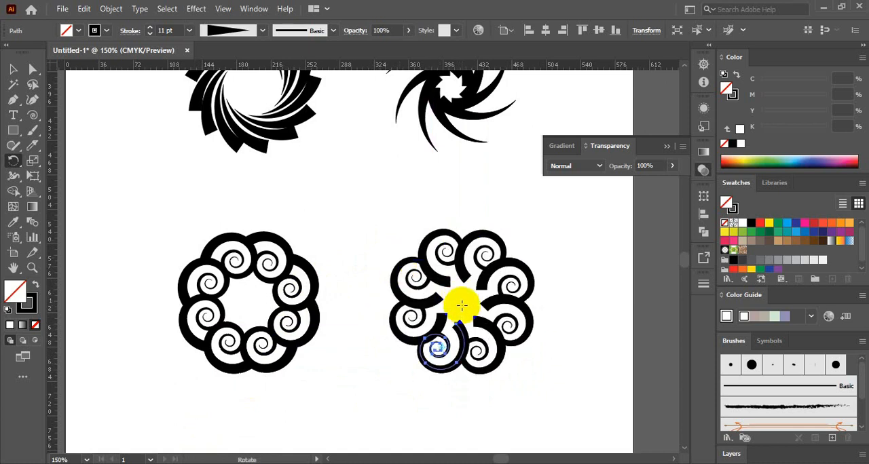
Step: Pull the outer end anchor of the copy's source spiral toward the ring's centre, stretching the tails into teardrop shapes
key(a)
drag(458, 328, 456, 311)
drag(466, 283, 467, 278)
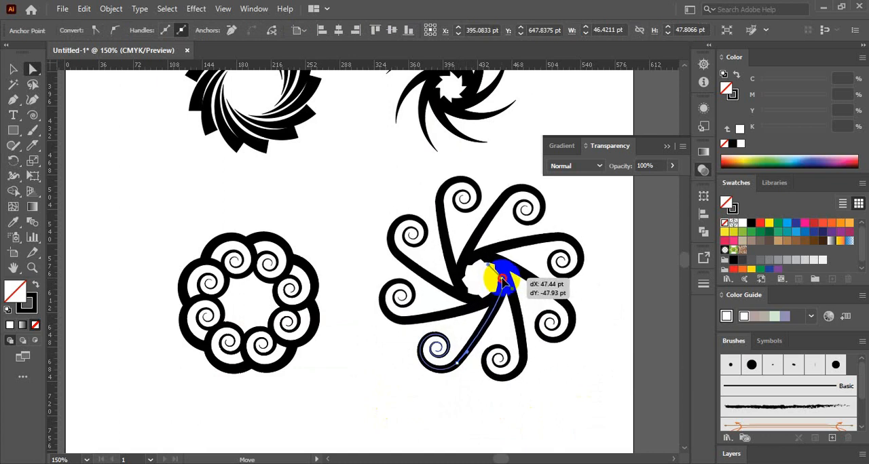
mouse_move(498, 302)
mouse_down()
mouse_move(523, 301)
mouse_move(489, 312)
mouse_up()
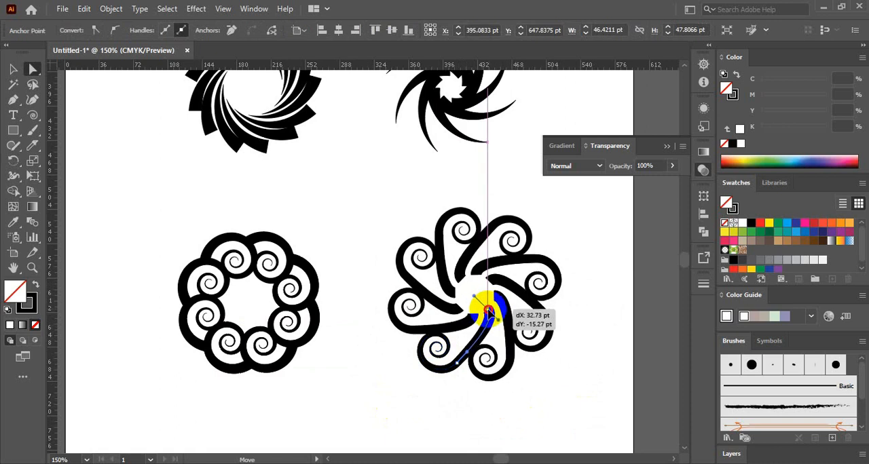
drag(490, 266, 482, 274)
drag(441, 253, 435, 270)
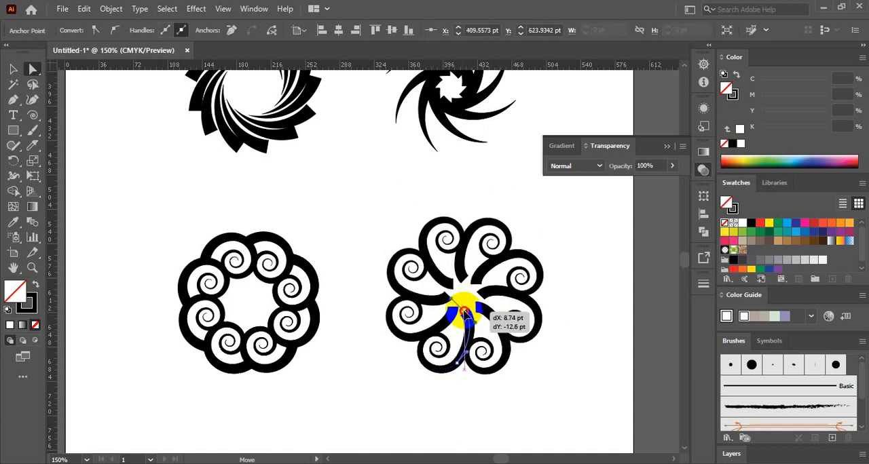
drag(494, 298, 492, 287)
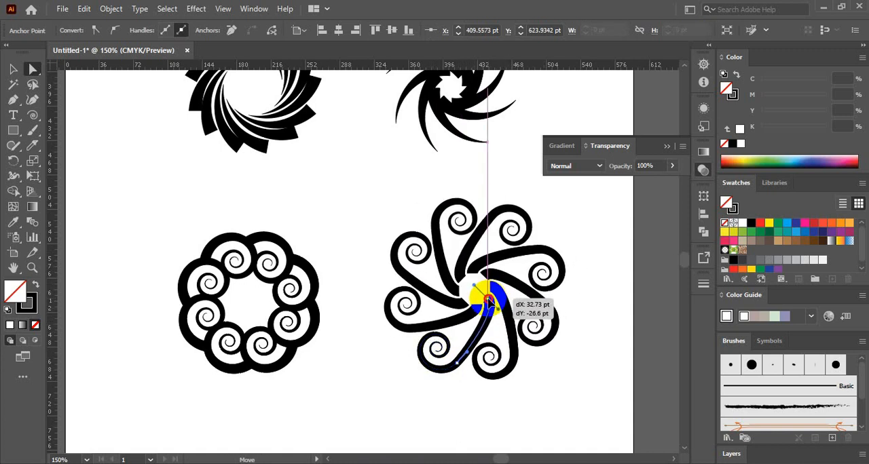
drag(459, 321, 450, 304)
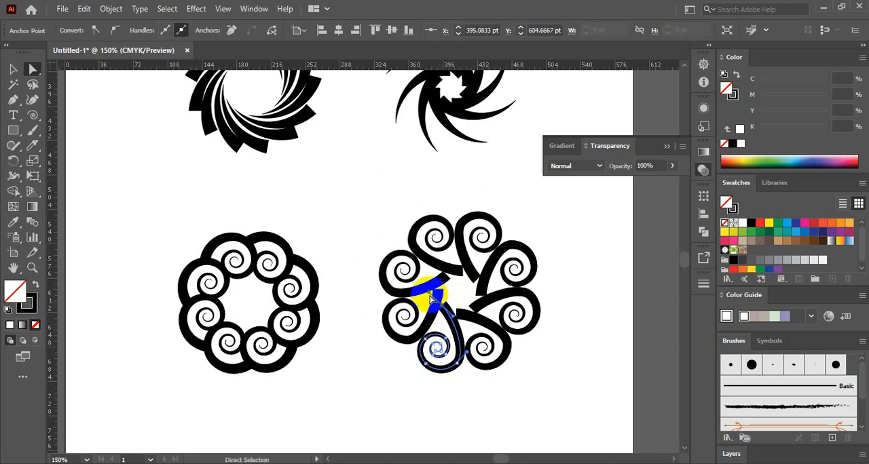
drag(351, 321, 304, 385)
key(ctrl+z)
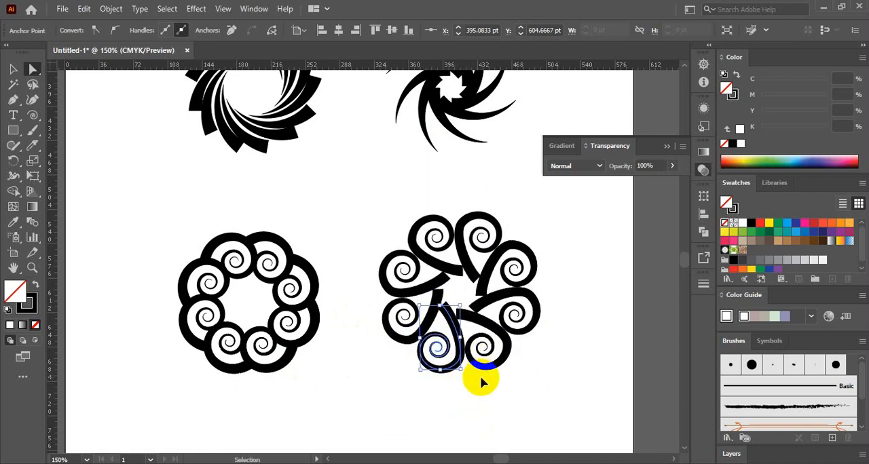
key(ctrl+z)
Step: Rotate the source spiral of the duplicated ring with the Rotate tool to change the direction of its tails
key(v)
click(490, 384)
click(461, 367)
key(r)
drag(462, 366, 368, 297)
Step: Adjust the source spiral's anchor and position so the tails cross the neighbouring spirals and end outside the ring
key(a)
drag(446, 348, 441, 312)
key(v)
click(463, 380)
drag(461, 347, 461, 350)
click(566, 369)
key(space)
drag(568, 370, 511, 365)
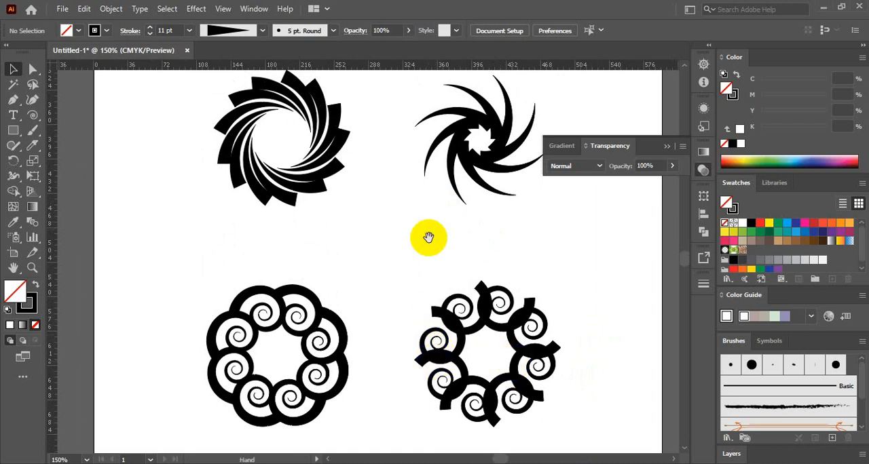
scroll(430, 353, up, 5)
key(space)
drag(423, 380, 418, 137)
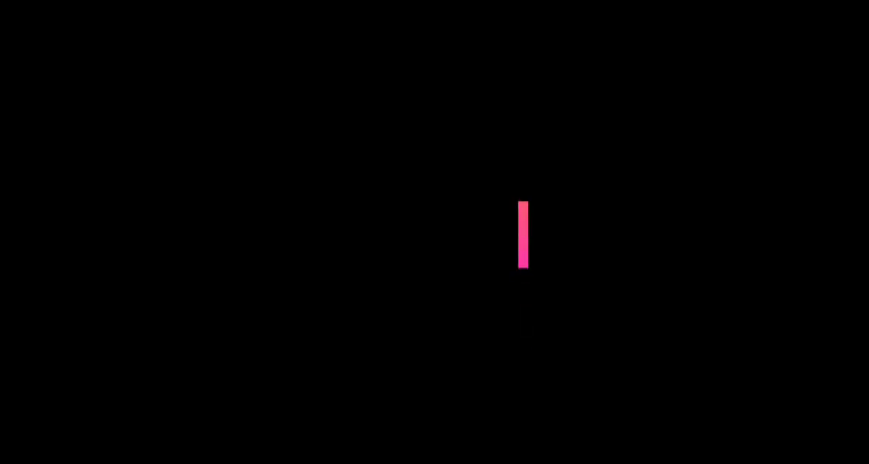